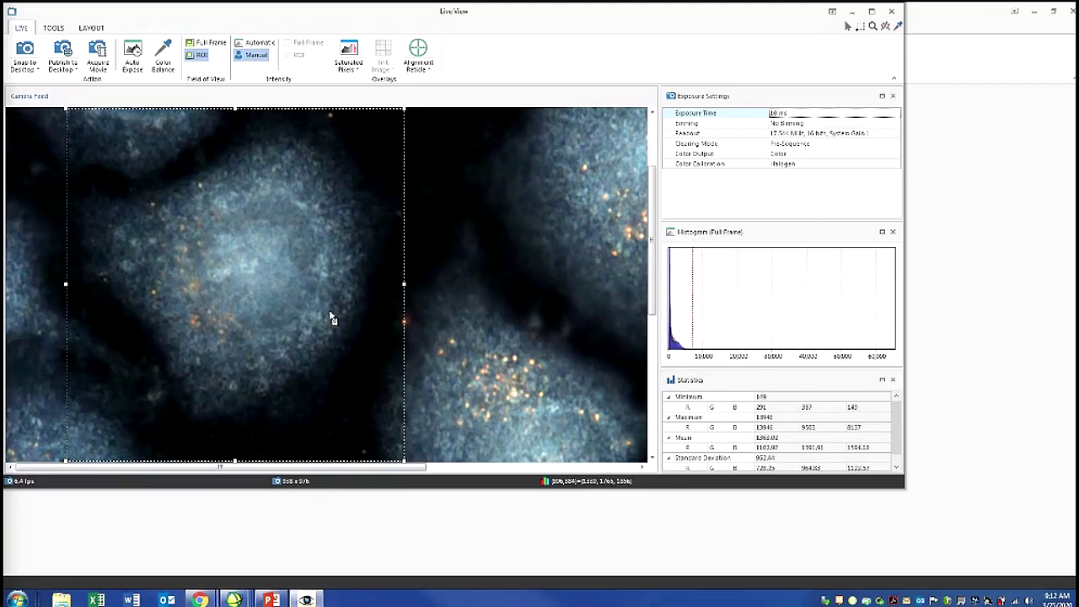
Step: Switch from the live camera view to ENVI's HSI microscope controls and select 100x objective magnification
{"action": "left_click", "coordinate": [1035, 12]}
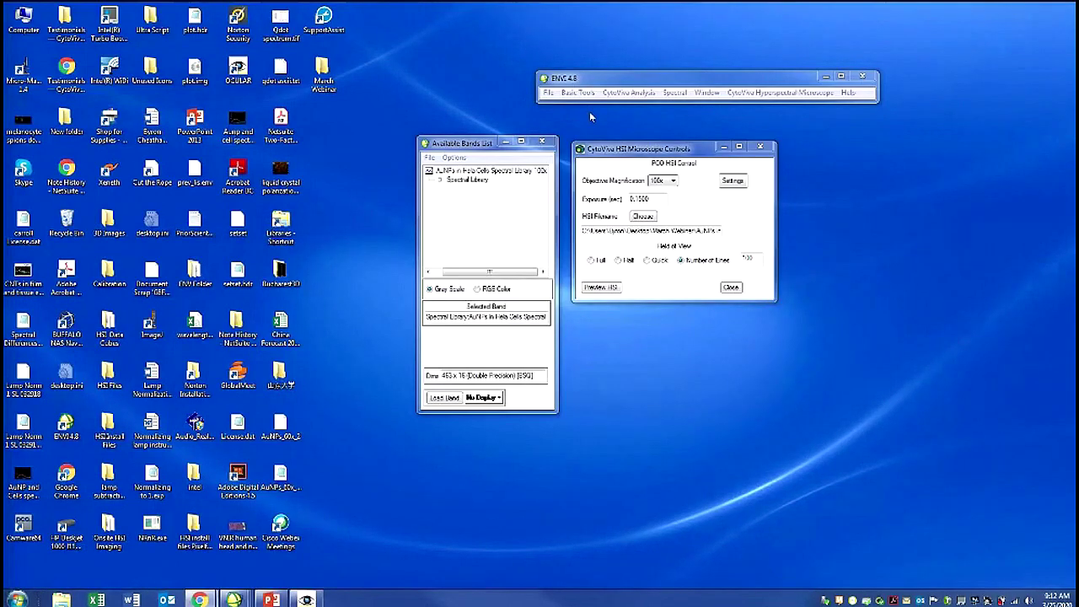
{"action": "left_click_drag", "start_coordinate": [617, 149], "coordinate": [645, 153]}
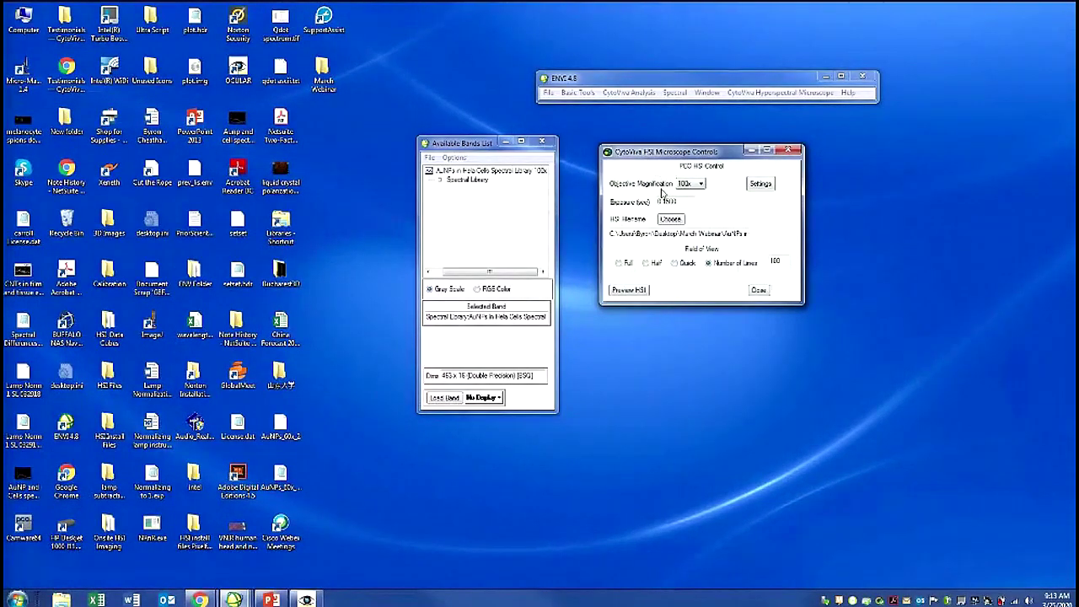
{"action": "left_click", "coordinate": [700, 183]}
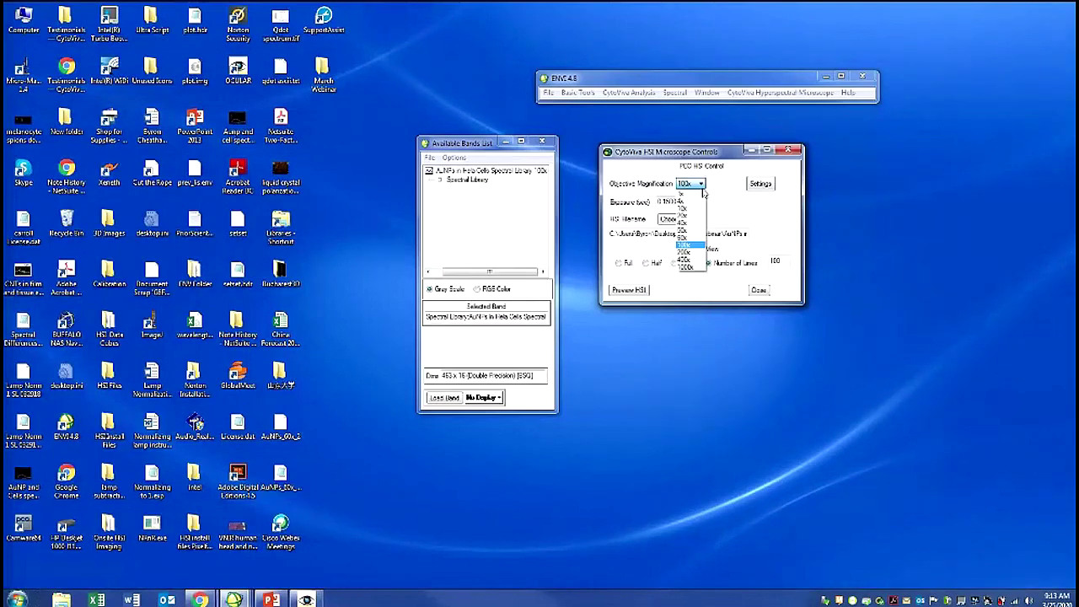
{"action": "left_click", "coordinate": [685, 245]}
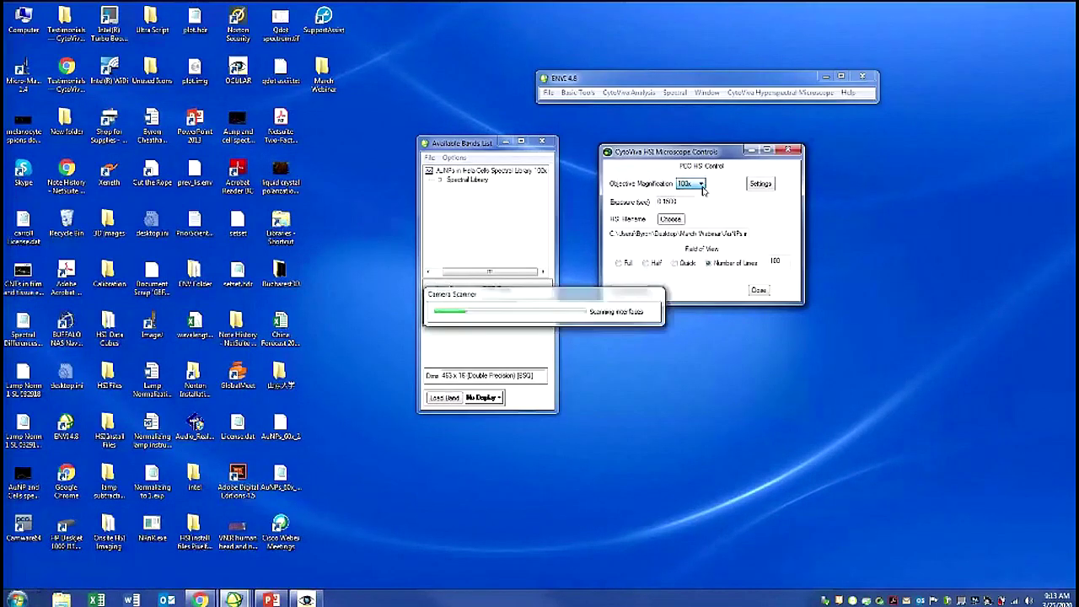
{"action": "left_click", "coordinate": [679, 203]}
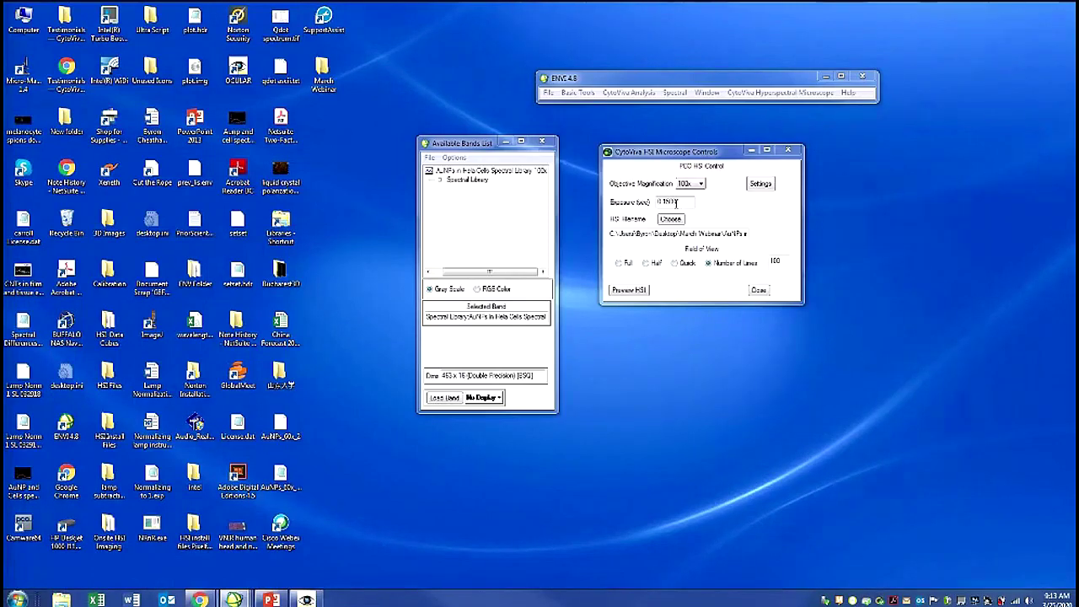
Step: Set the HSI output filename to "AuNPs in Hela Cells 100x 1" in the March Webinar folder
{"action": "left_click", "coordinate": [671, 220]}
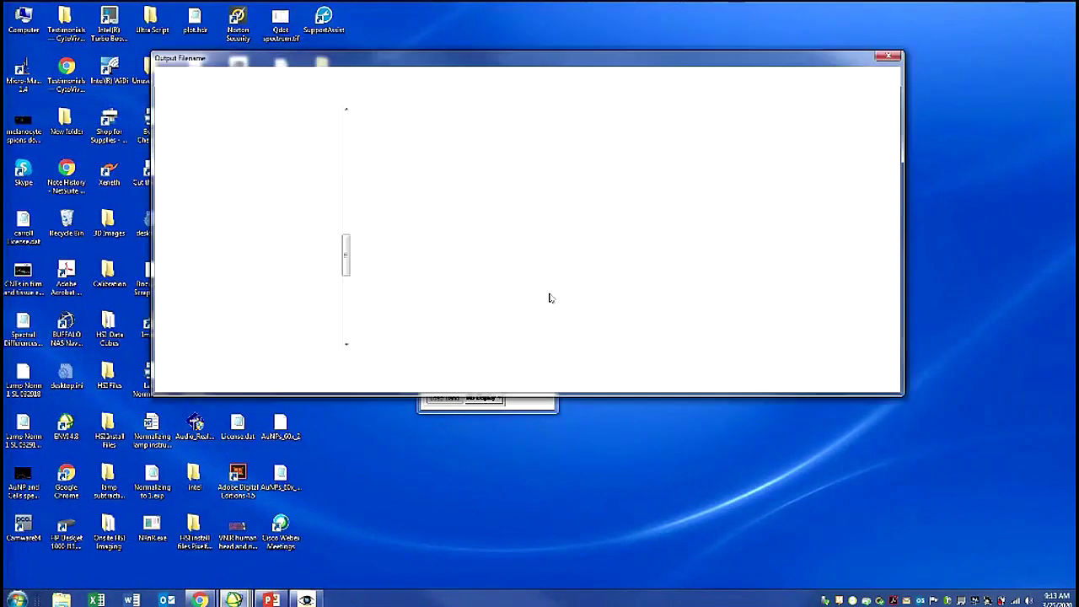
{"action": "left_click", "coordinate": [329, 361]}
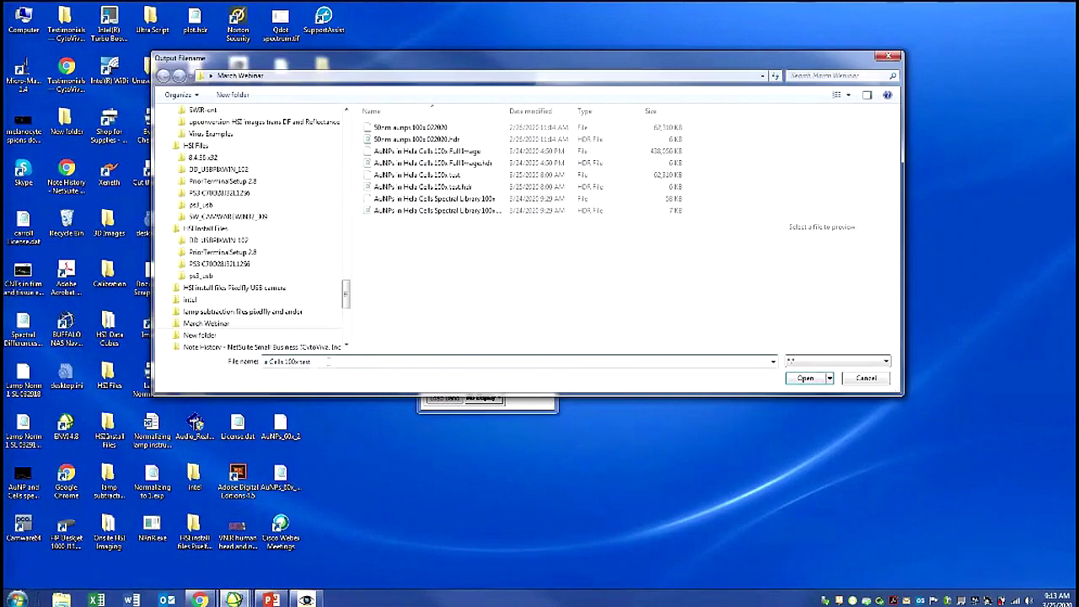
{"action": "key", "text": "BackSpace"}
{"action": "key", "text": "BackSpace"}
{"action": "key", "text": "BackSpace"}
{"action": "key", "text": "BackSpace"}
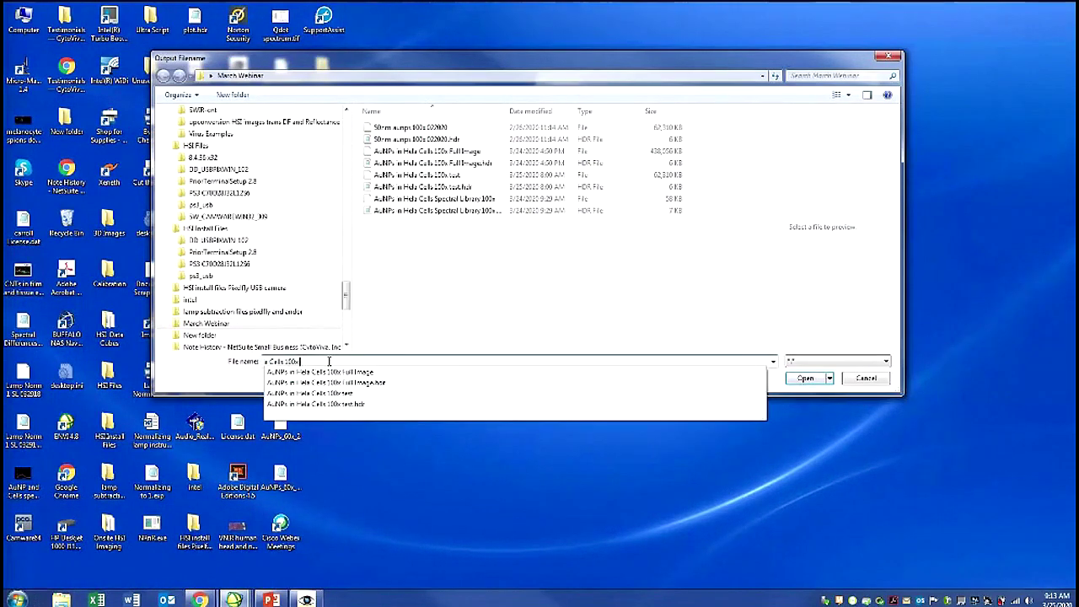
{"action": "type", "text": "1"}
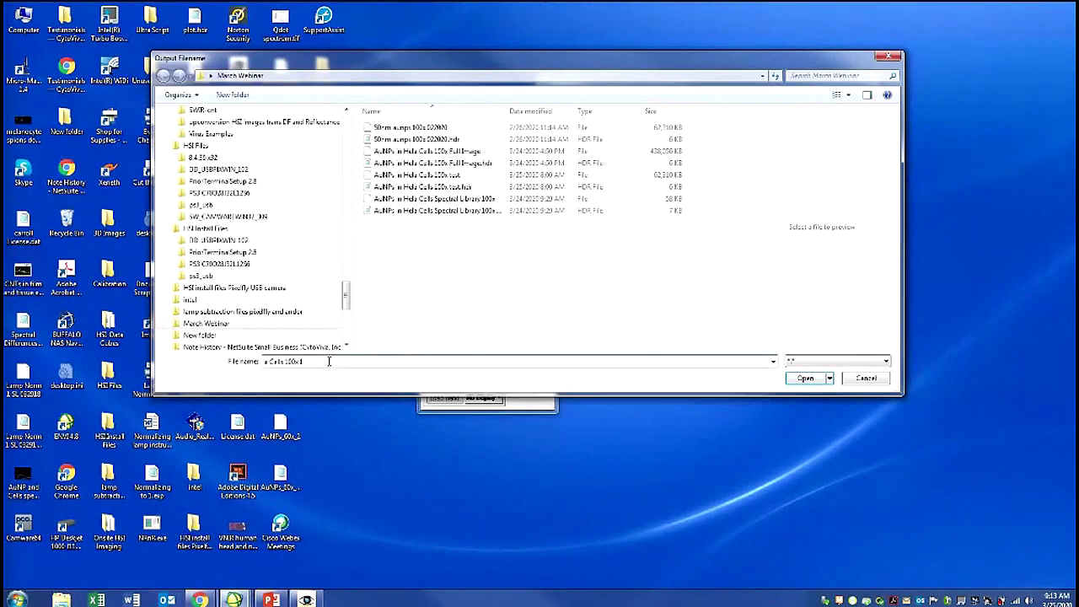
{"action": "key", "text": "Home"}
{"action": "left_click", "coordinate": [793, 381]}
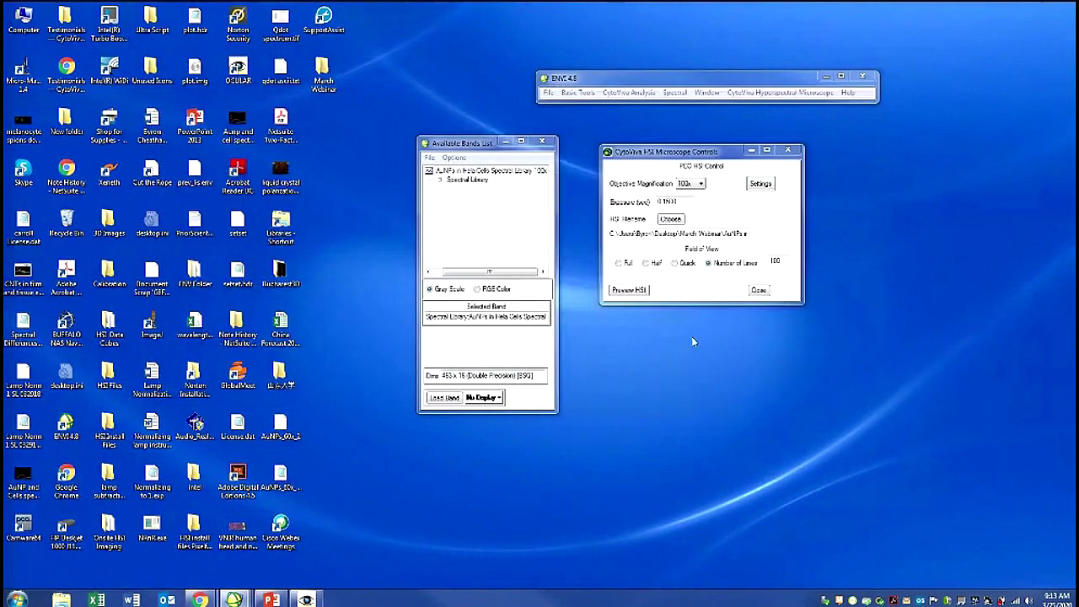
Step: Set the number of lines to 200 and preview the HSI with its intensity profile overlaid
{"action": "left_click_drag", "start_coordinate": [784, 262], "coordinate": [771, 263]}
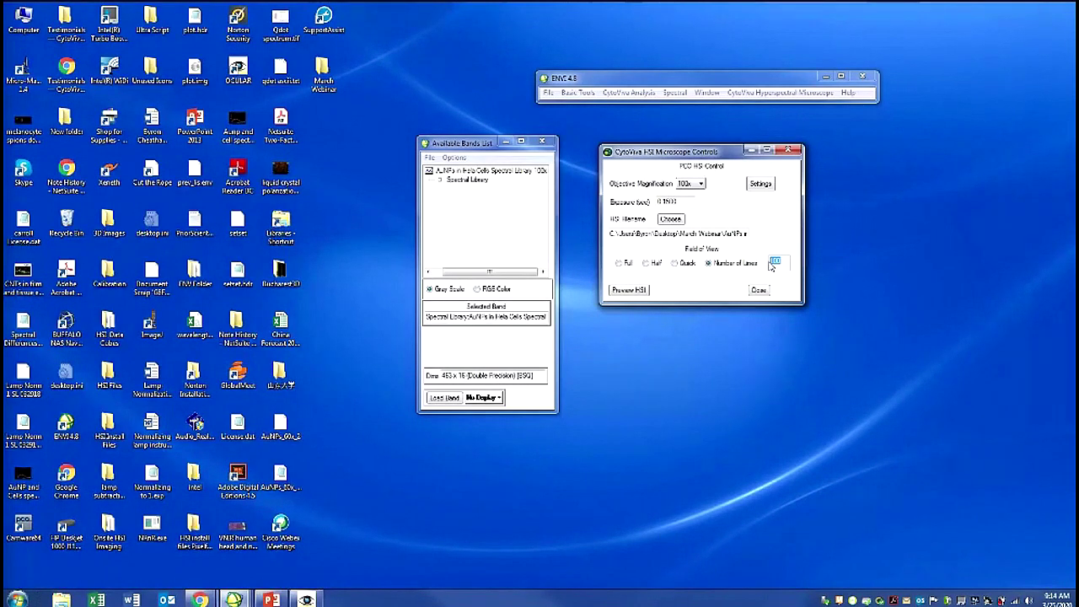
{"action": "type", "text": "200"}
{"action": "left_click", "coordinate": [641, 290]}
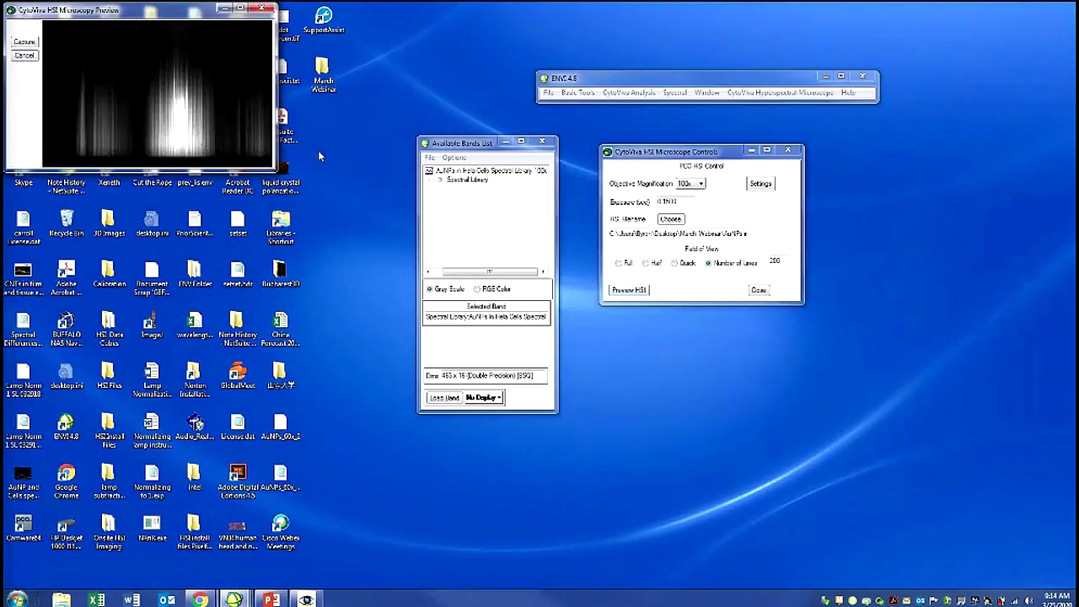
{"action": "left_click", "coordinate": [188, 126]}
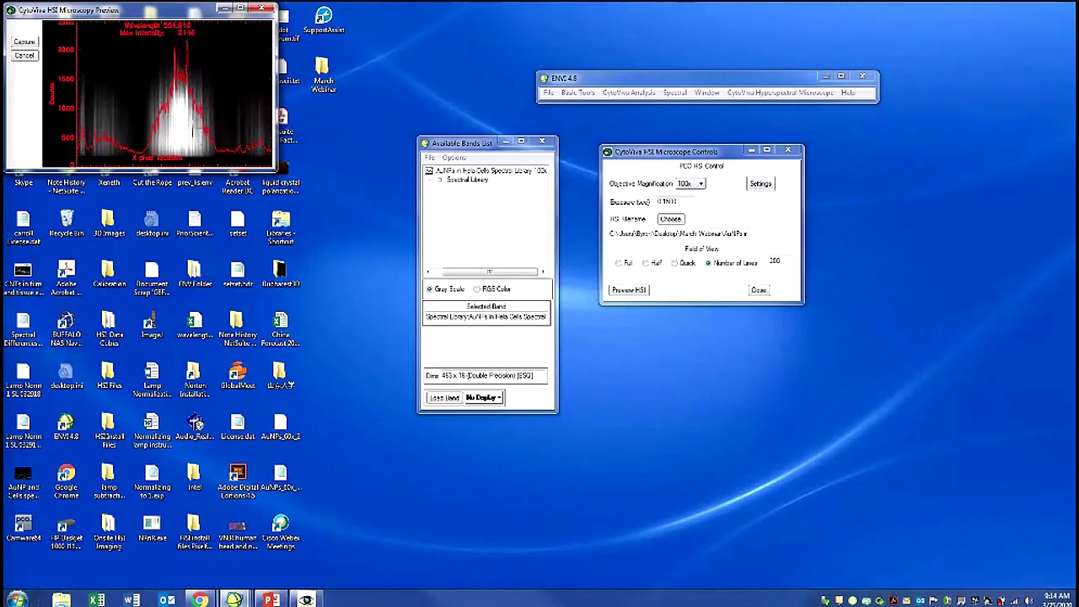
{"action": "left_click", "coordinate": [193, 130]}
Step: Capture the hyperspectral image, including the dark current measurement with the illumination blocked
{"action": "left_click", "coordinate": [24, 41]}
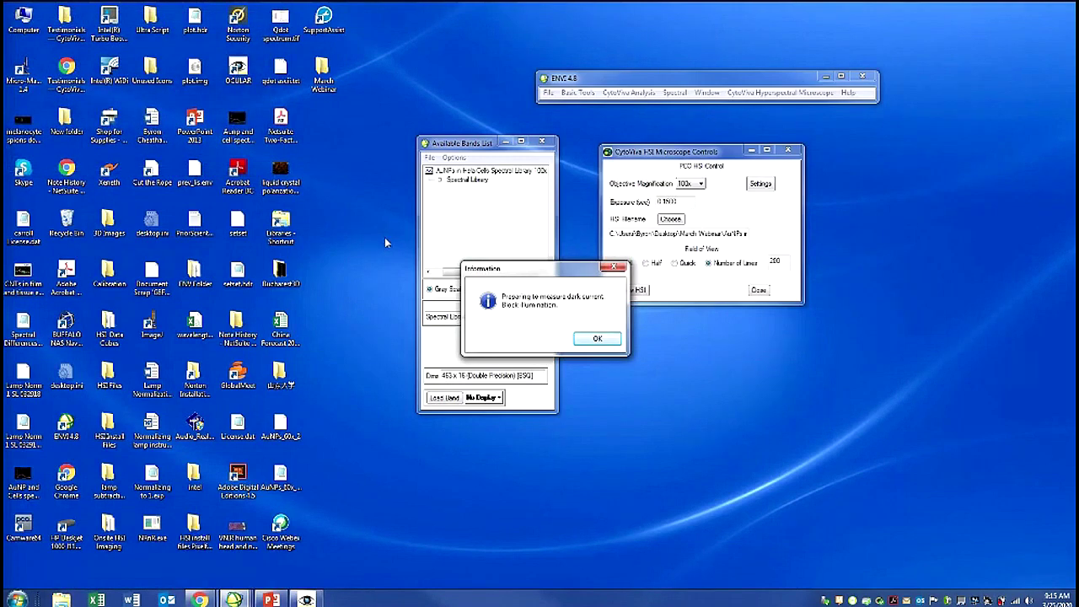
{"action": "left_click", "coordinate": [586, 342]}
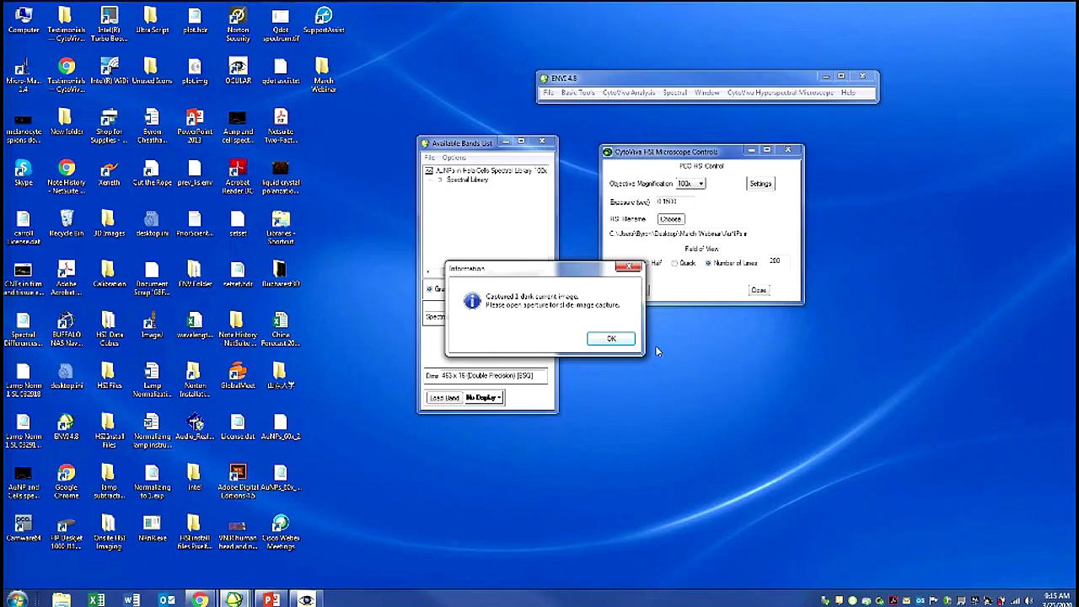
{"action": "left_click", "coordinate": [612, 338]}
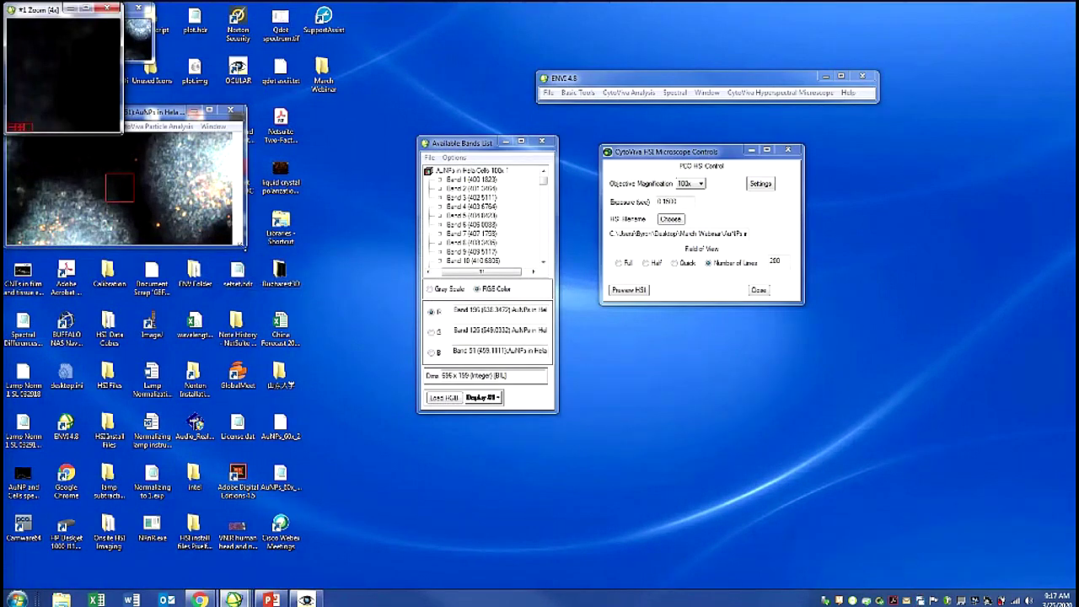
Step: Widen the captured image's window and apply the [Image] Square Root enhancement
{"action": "left_click_drag", "start_coordinate": [243, 246], "coordinate": [616, 302]}
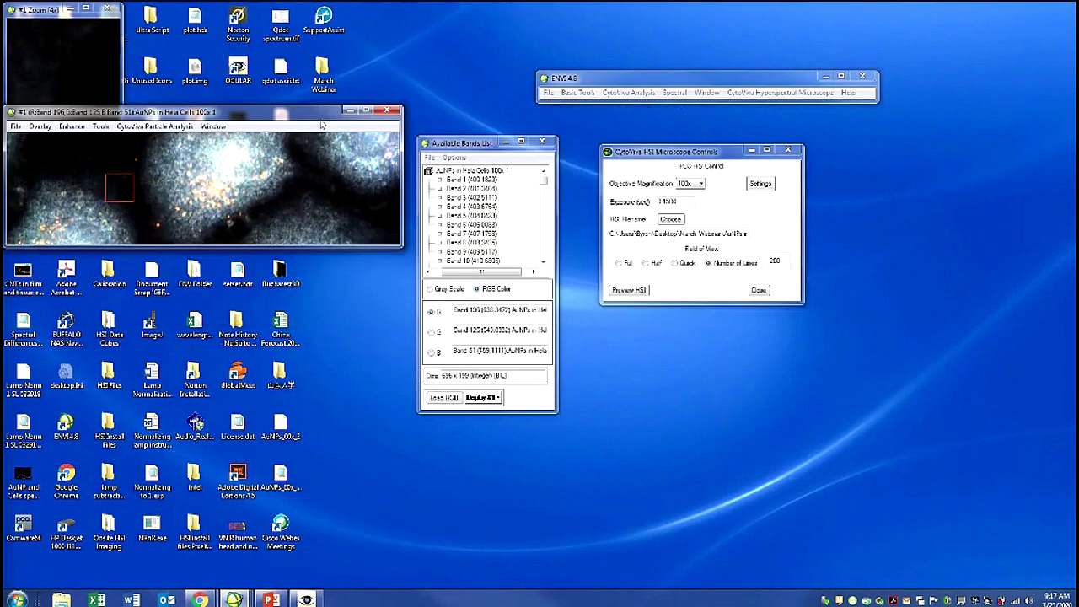
{"action": "left_click_drag", "start_coordinate": [321, 120], "coordinate": [433, 115]}
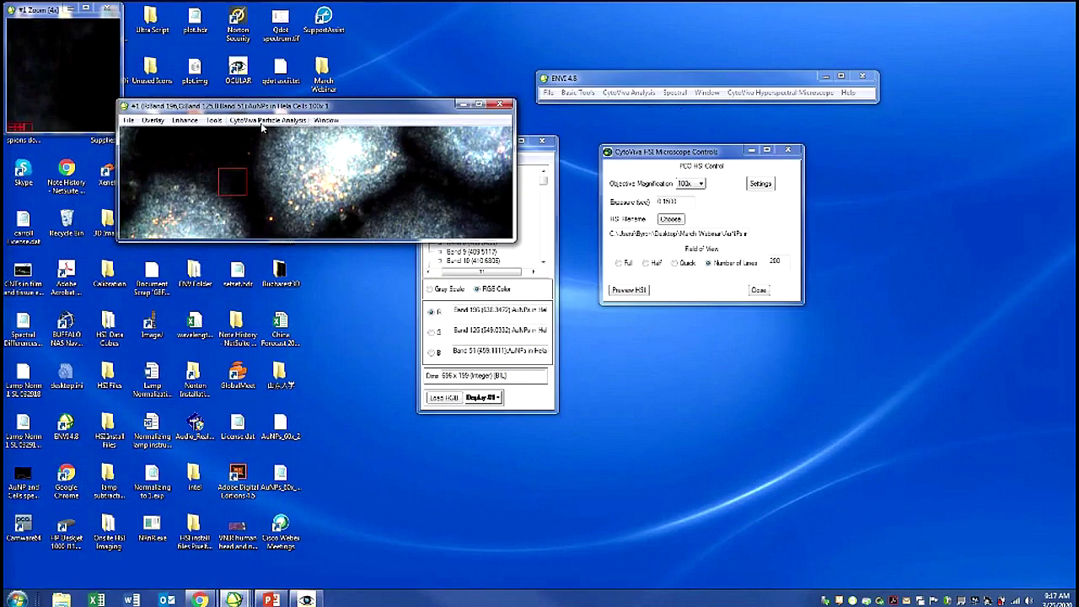
{"action": "left_click", "coordinate": [193, 122]}
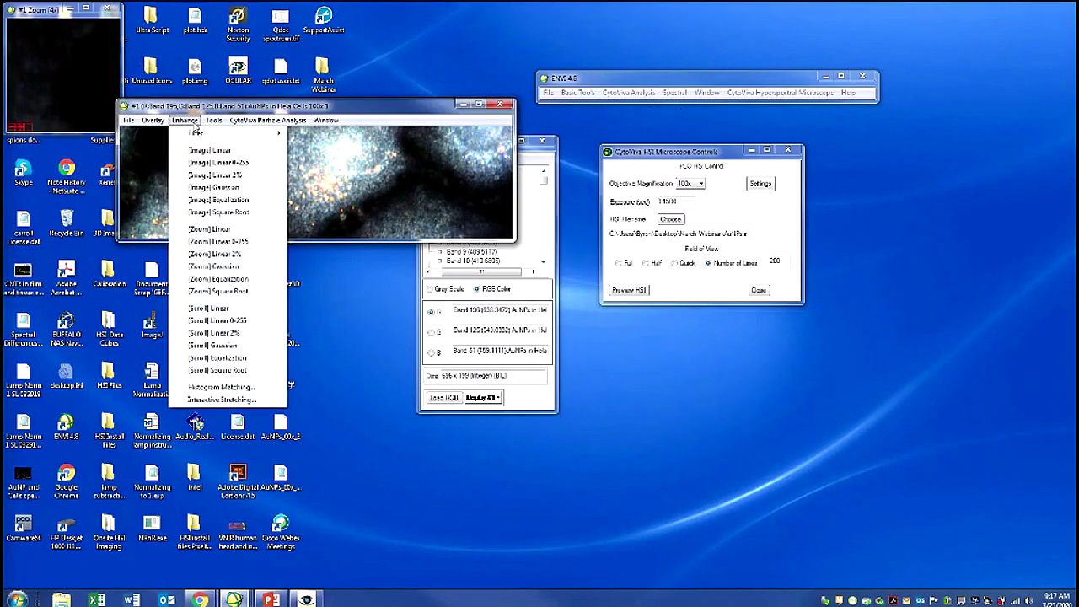
{"action": "left_click", "coordinate": [217, 212]}
Step: Enlarge the zoom window and place the zoom box over the bright nanoparticle cluster in the central cell
{"action": "left_click", "coordinate": [310, 192]}
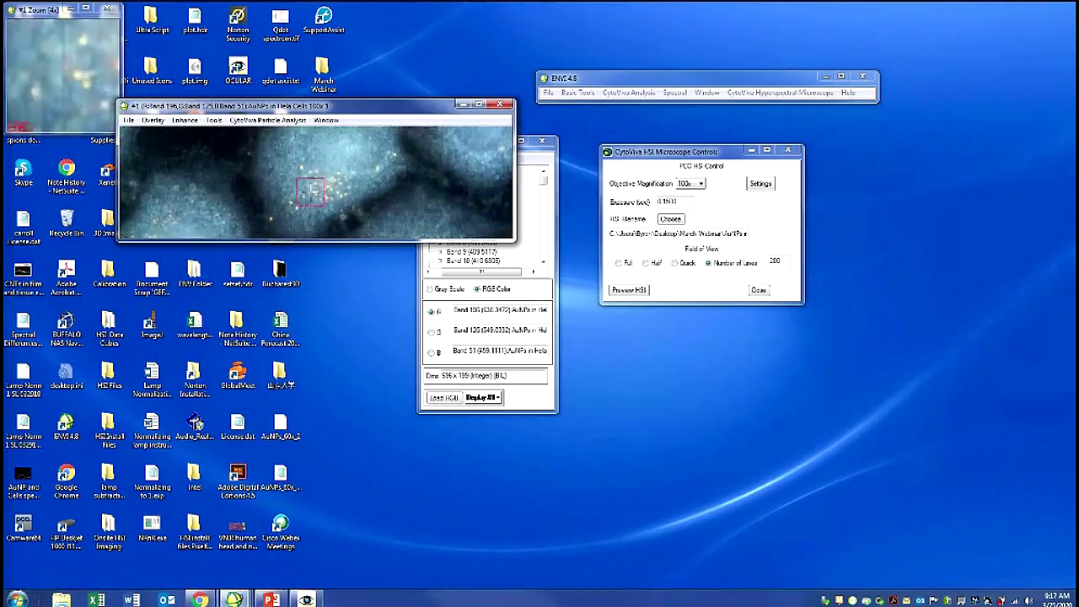
{"action": "left_click", "coordinate": [336, 176]}
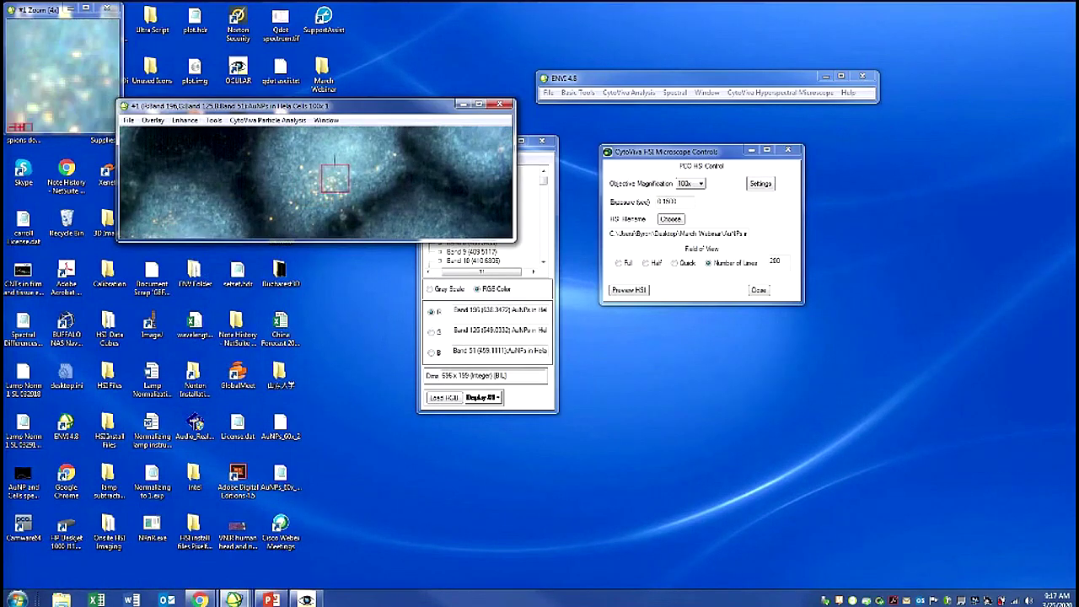
{"action": "left_click", "coordinate": [311, 148]}
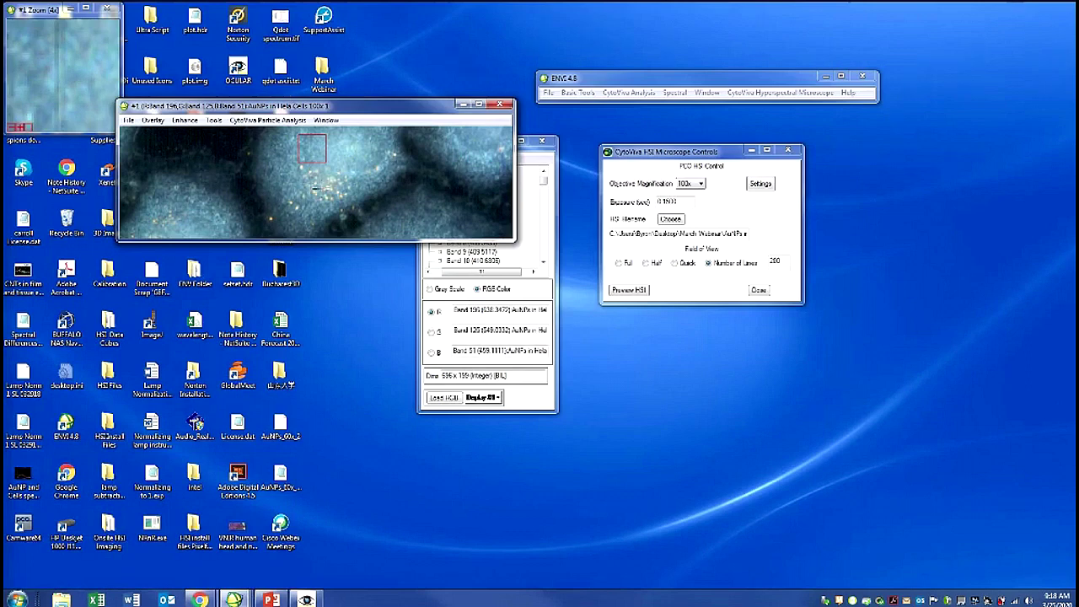
{"action": "left_click", "coordinate": [322, 188]}
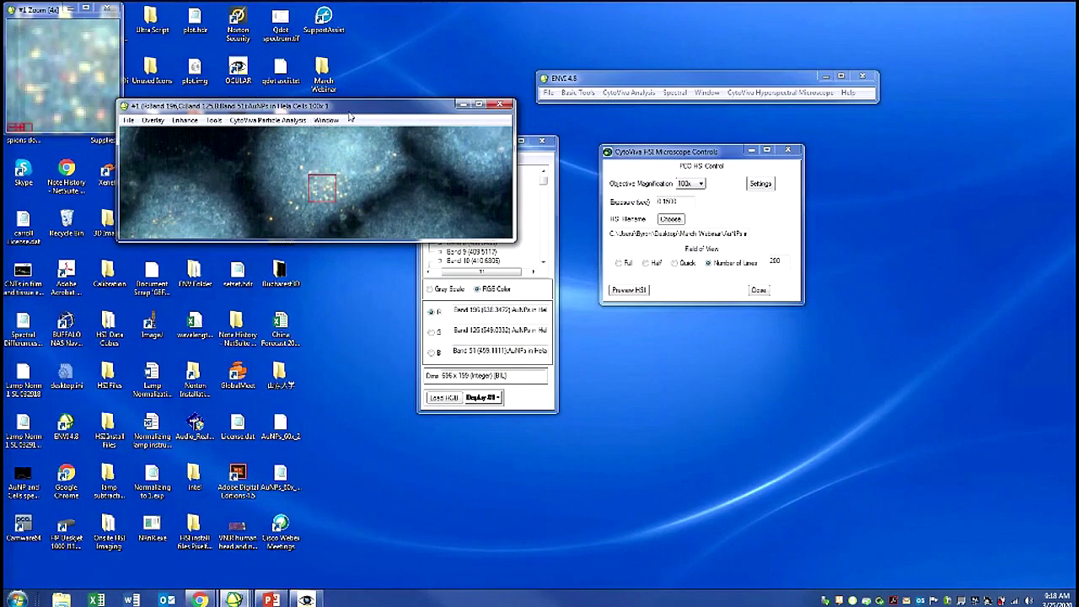
{"action": "left_click_drag", "start_coordinate": [350, 116], "coordinate": [416, 119]}
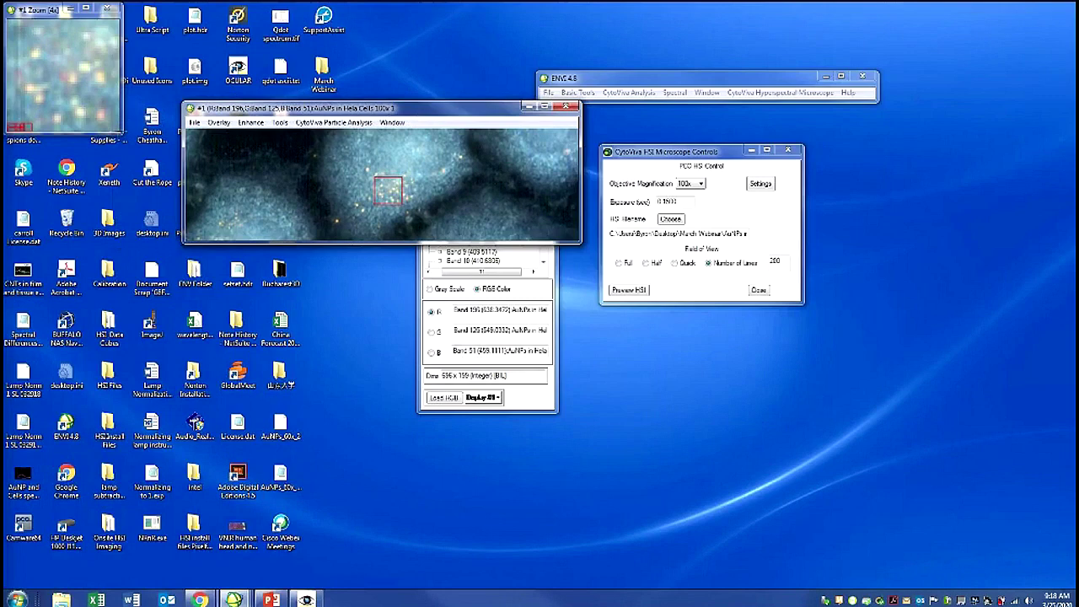
{"action": "left_click_drag", "start_coordinate": [123, 134], "coordinate": [169, 176]}
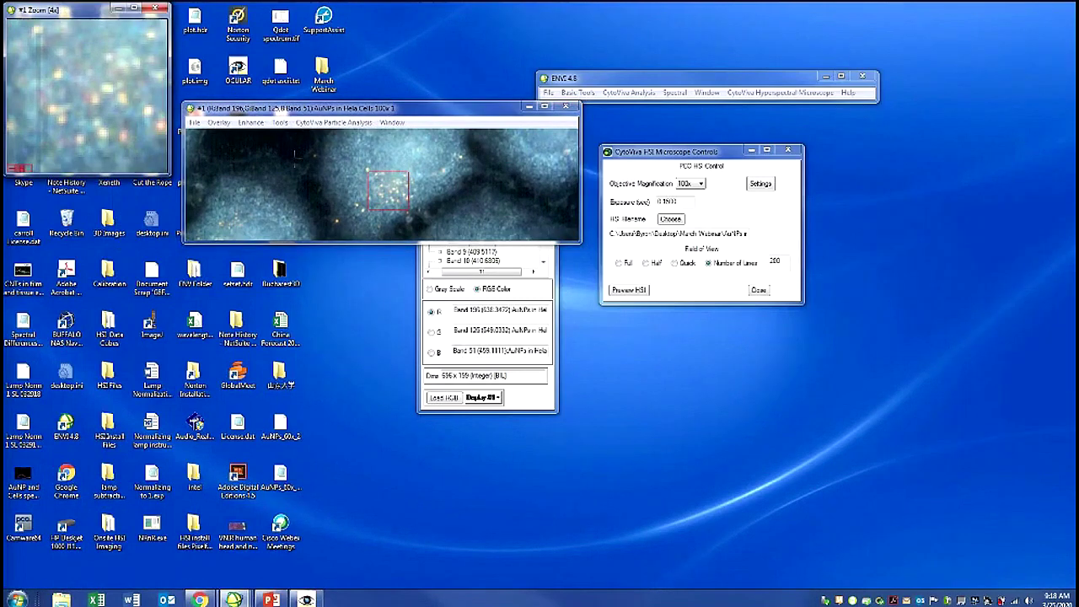
{"action": "left_click_drag", "start_coordinate": [389, 191], "coordinate": [396, 186]}
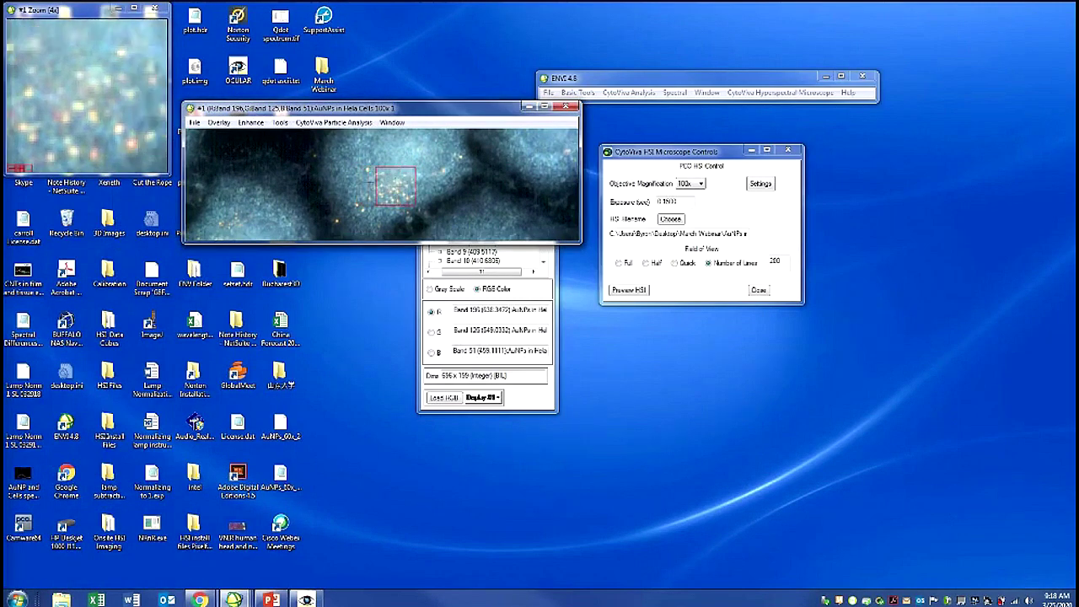
Step: Open the Z Profile (Spectrum) plot for the zoomed image and move it clear of the image window
{"action": "right_click", "coordinate": [111, 99]}
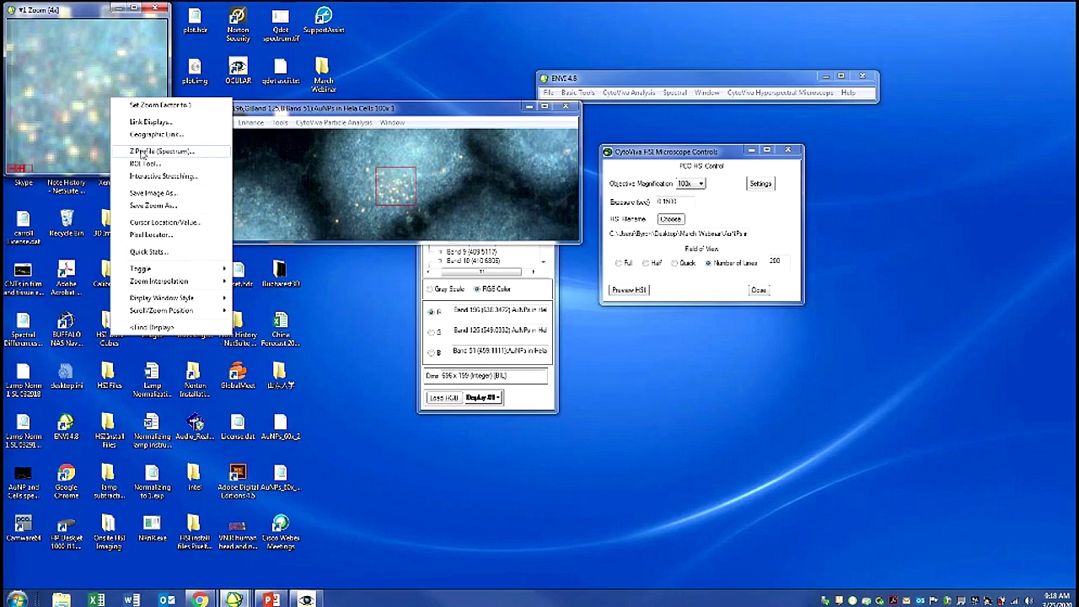
{"action": "left_click", "coordinate": [143, 156]}
{"action": "left_click_drag", "start_coordinate": [412, 228], "coordinate": [583, 279]}
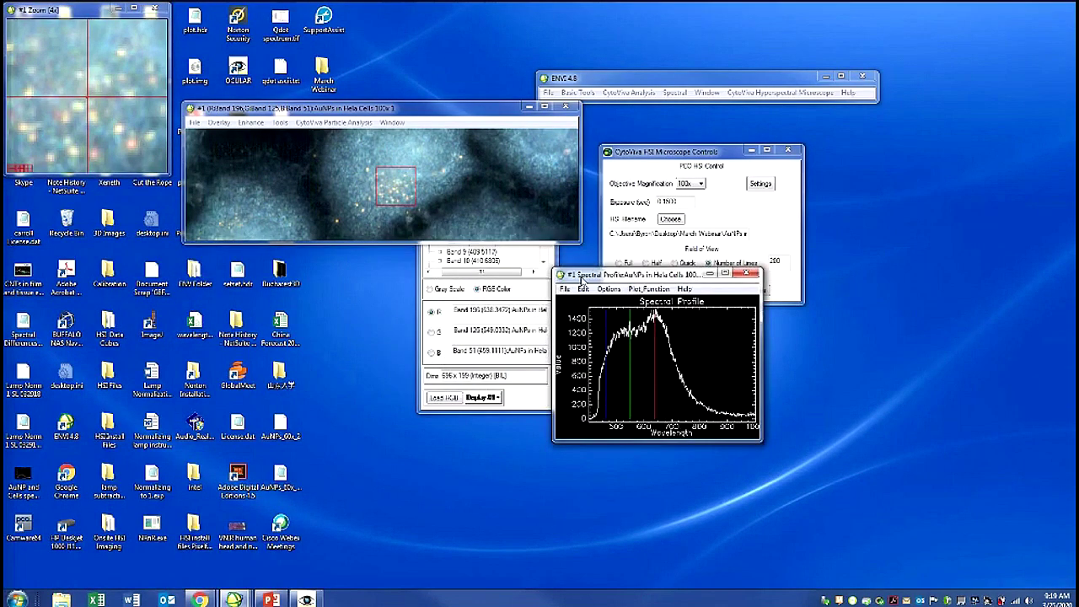
Step: Examine the spectral profiles of individual bright particles and surrounding cell areas in the zoomed image
{"action": "left_click", "coordinate": [127, 145]}
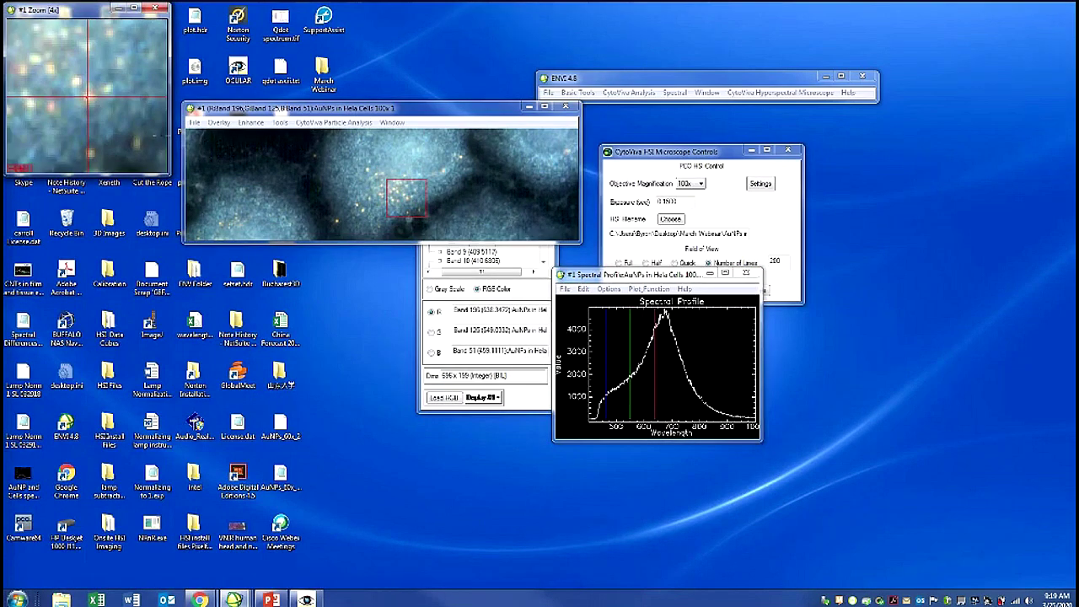
{"action": "left_click", "coordinate": [125, 105]}
{"action": "left_click", "coordinate": [103, 85]}
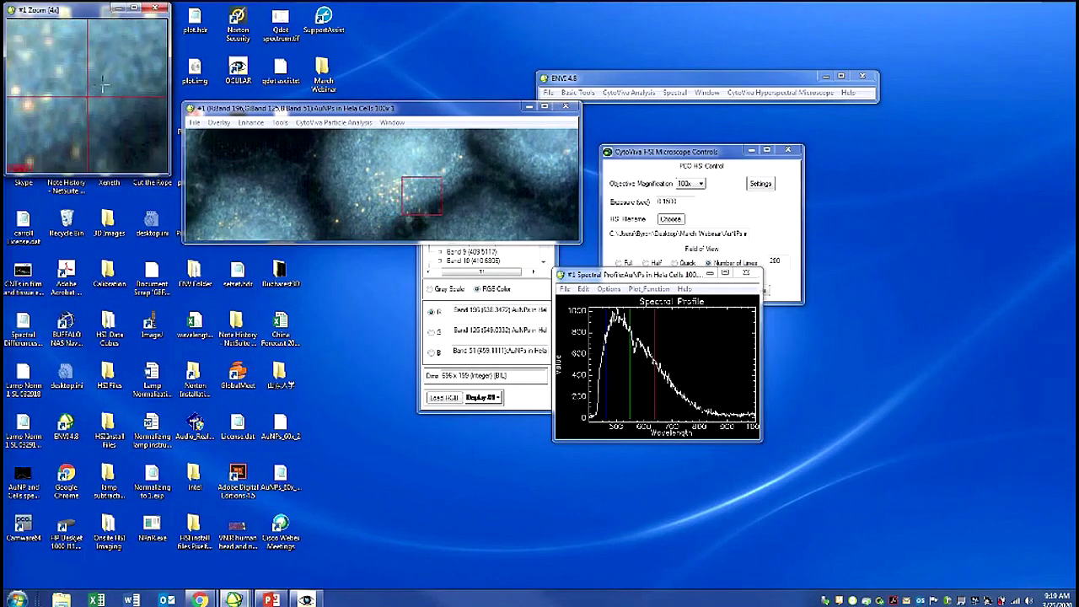
{"action": "left_click", "coordinate": [47, 94]}
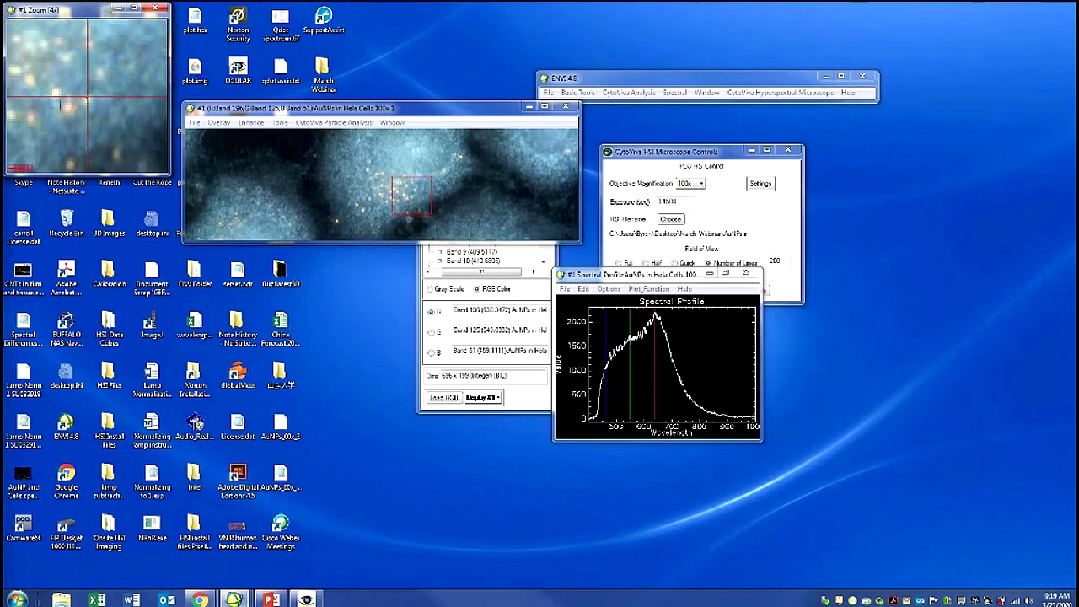
Step: Collect the spectra of a bright nanoparticle and a nearby particle-free cell area in the same profile plot
{"action": "left_click", "coordinate": [63, 105]}
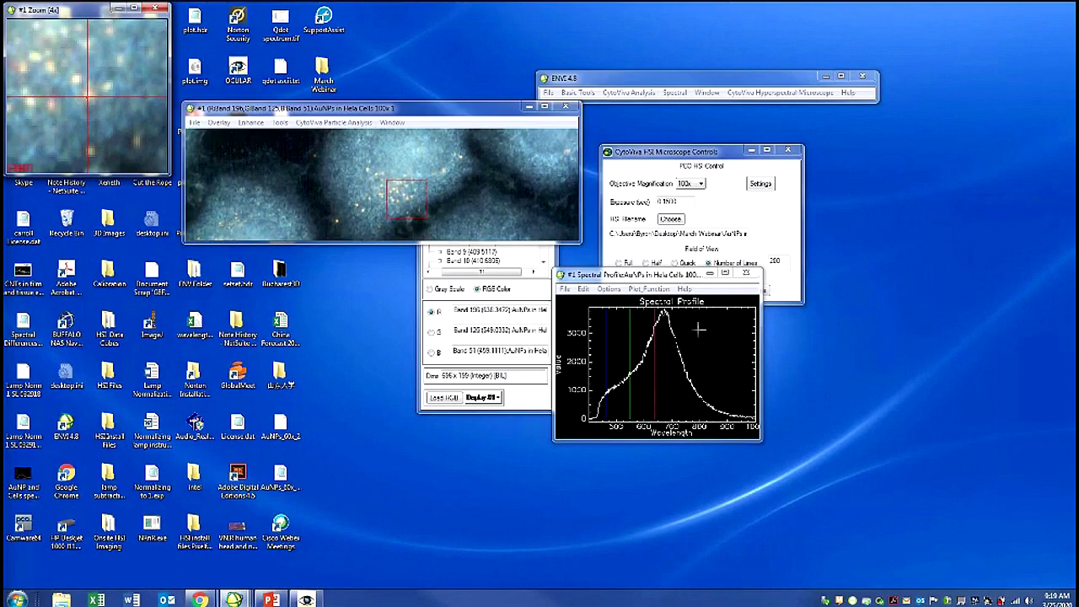
{"action": "right_click", "coordinate": [699, 330]}
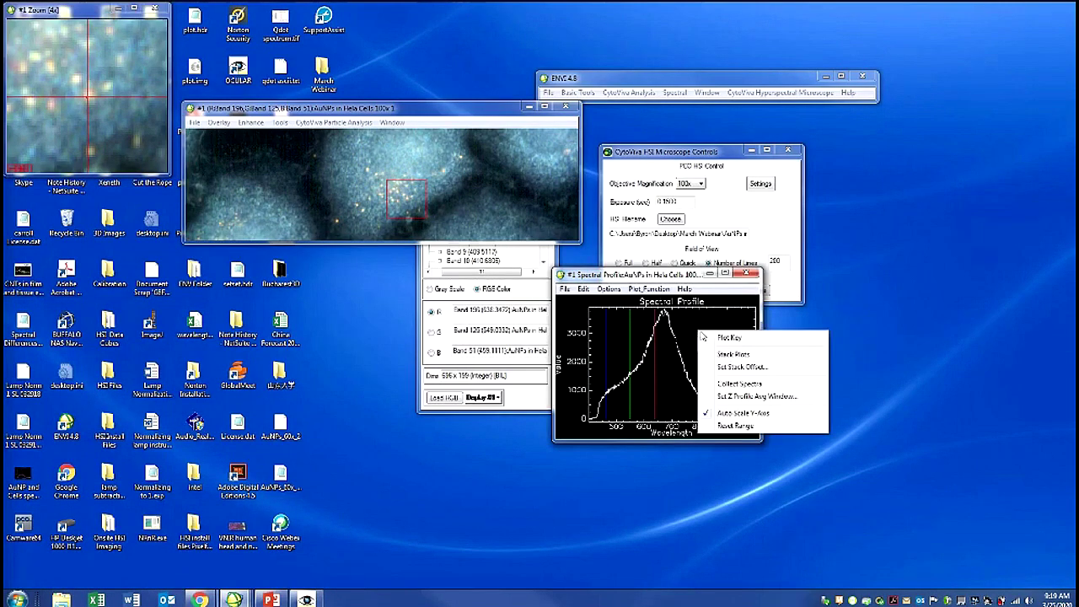
{"action": "left_click", "coordinate": [726, 383]}
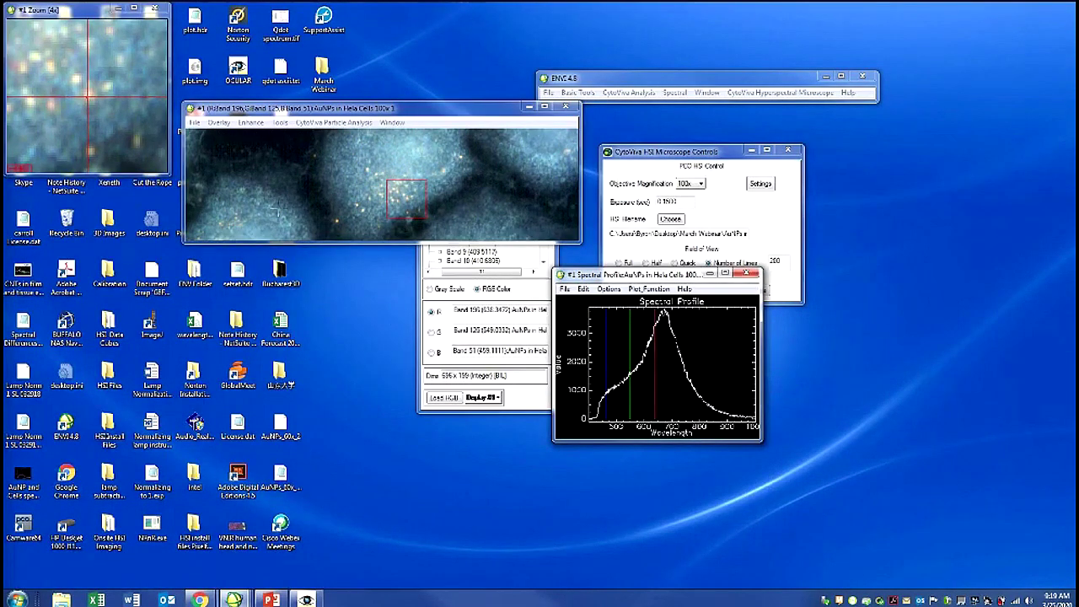
{"action": "left_click", "coordinate": [136, 88]}
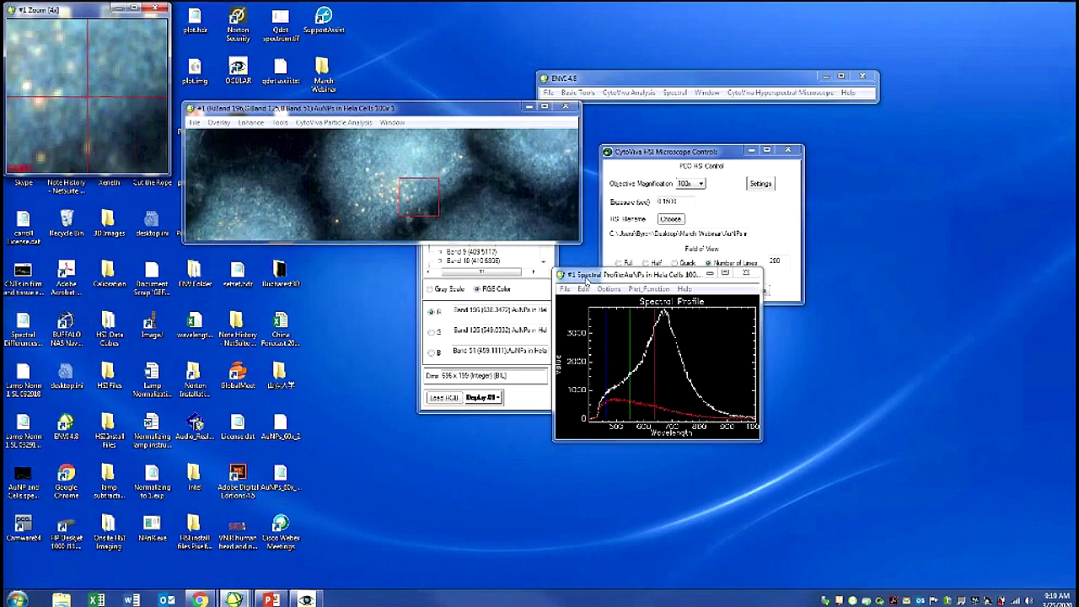
Step: Move the spectral profile plot below the image window and add the spectra of another particle and another cell area
{"action": "left_click_drag", "start_coordinate": [587, 278], "coordinate": [379, 253]}
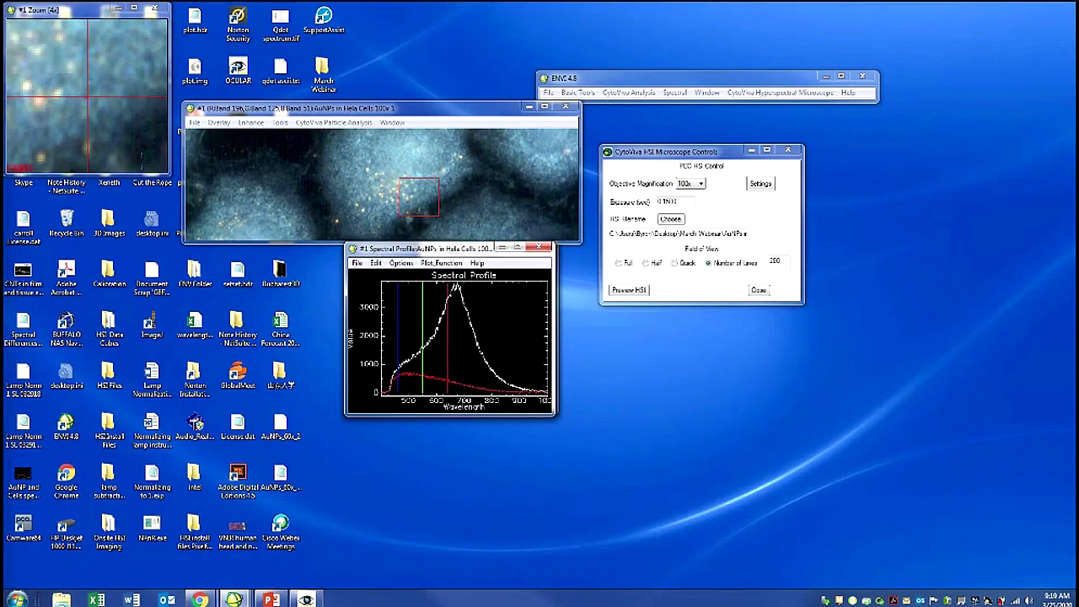
{"action": "left_click", "coordinate": [40, 155]}
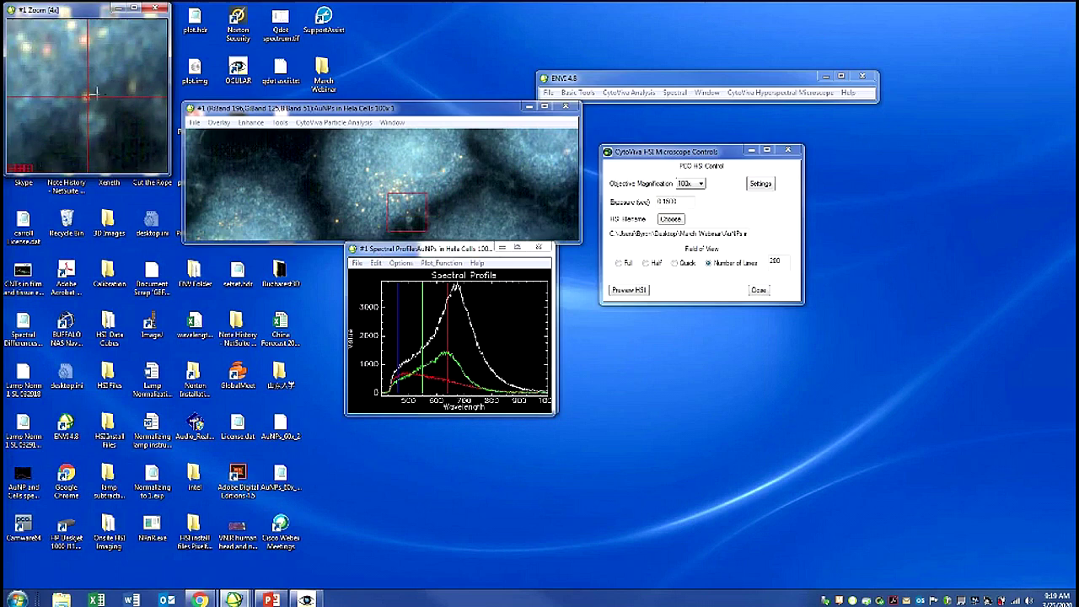
{"action": "left_click", "coordinate": [151, 74]}
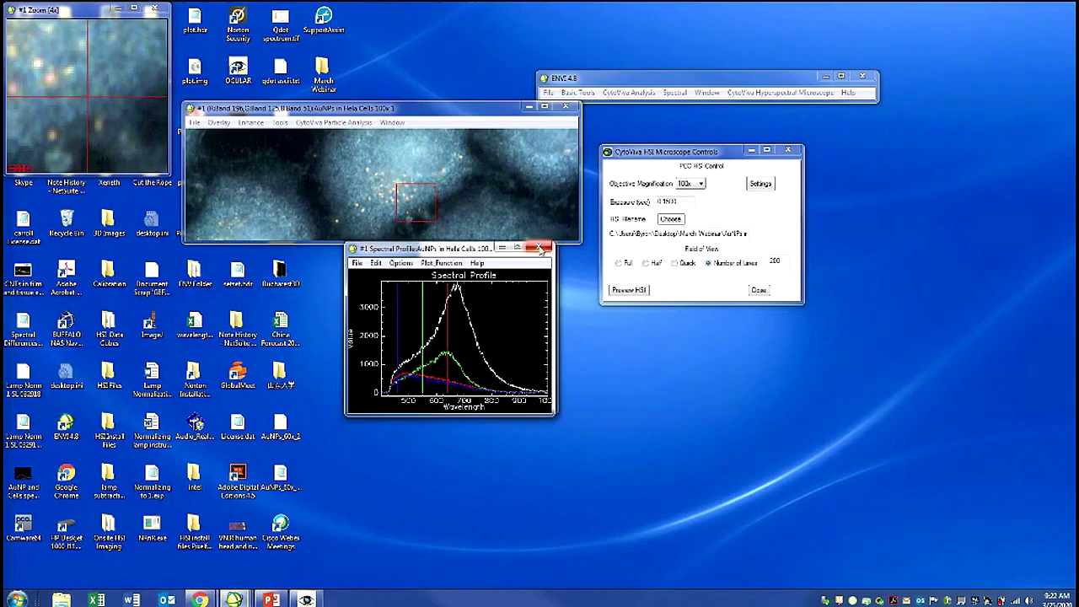
Step: Replace the old plot with a new Z Profile (Spectrum) plot and collect the spectra of three bright nanoparticles in it
{"action": "left_click", "coordinate": [539, 247]}
{"action": "right_click", "coordinate": [46, 87]}
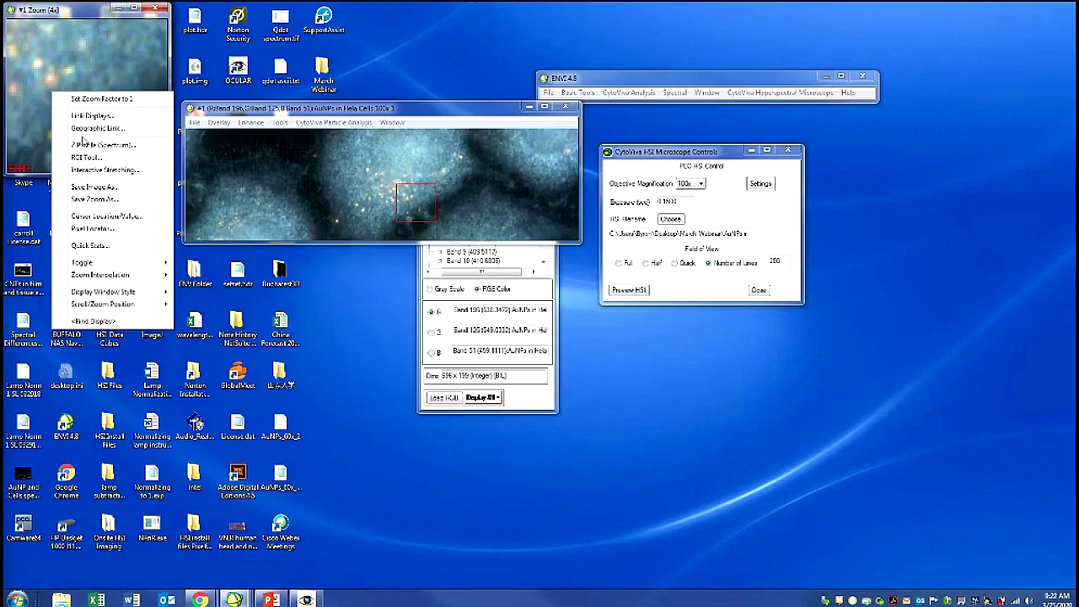
{"action": "left_click", "coordinate": [85, 143]}
{"action": "left_click", "coordinate": [50, 83]}
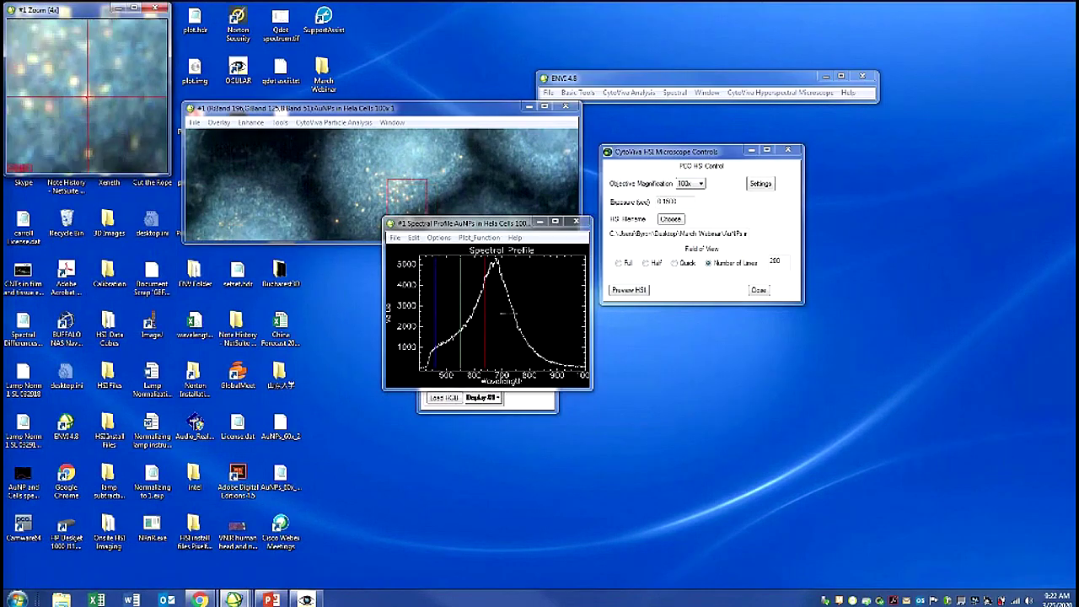
{"action": "right_click", "coordinate": [516, 291]}
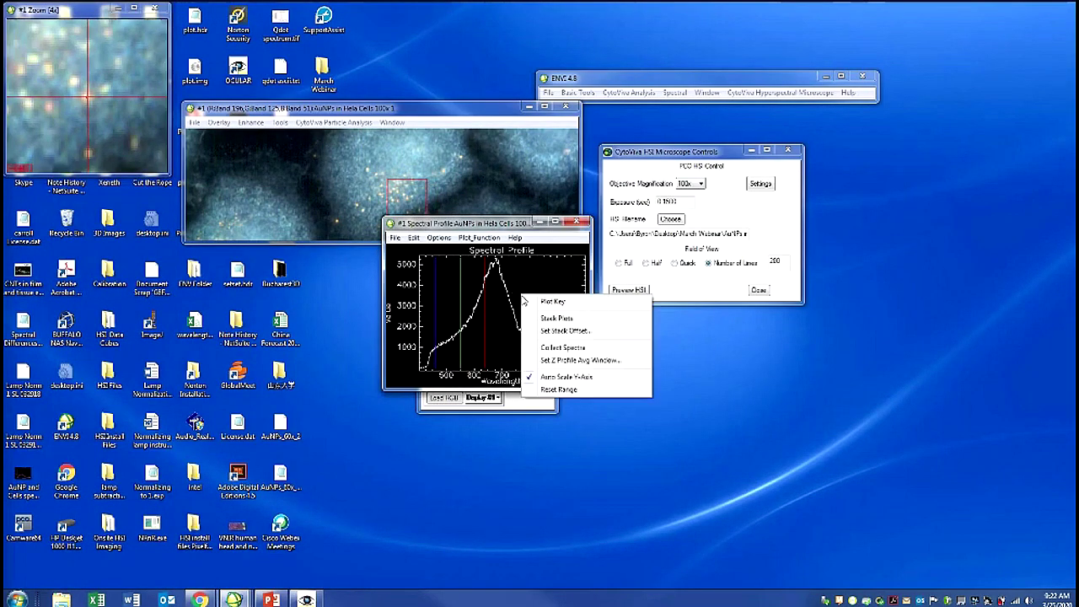
{"action": "left_click", "coordinate": [547, 349]}
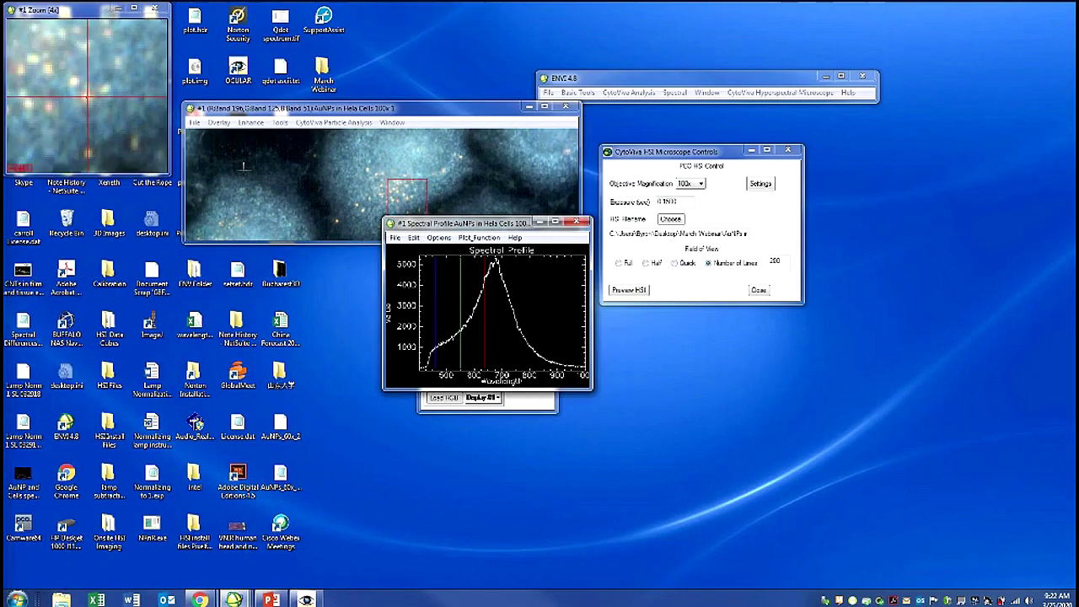
{"action": "left_click", "coordinate": [84, 155]}
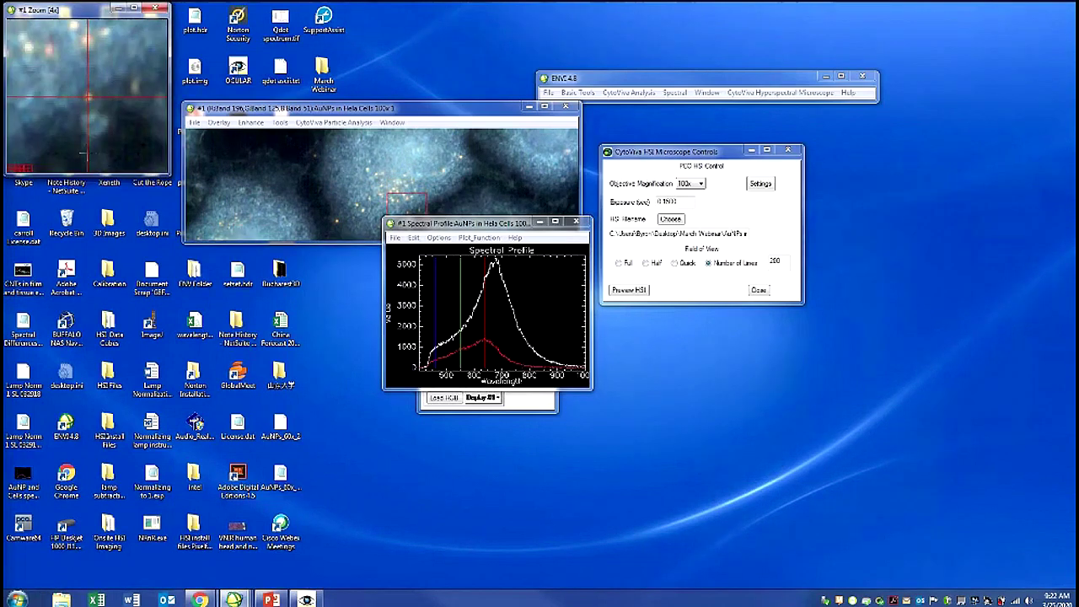
{"action": "left_click", "coordinate": [49, 53]}
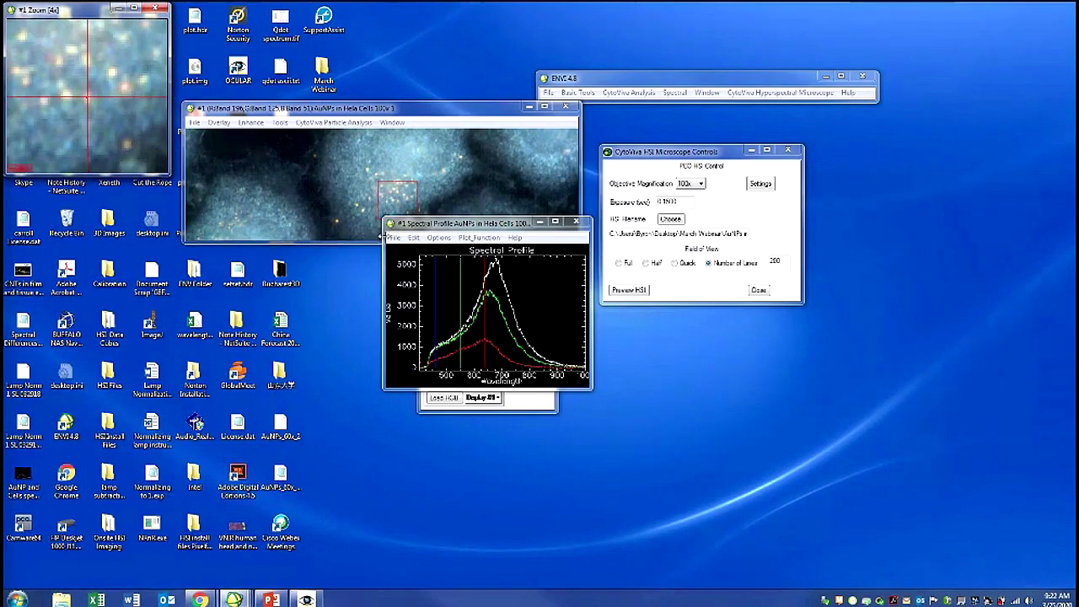
{"action": "left_click", "coordinate": [394, 238]}
{"action": "mouse_move", "coordinate": [424, 263]}
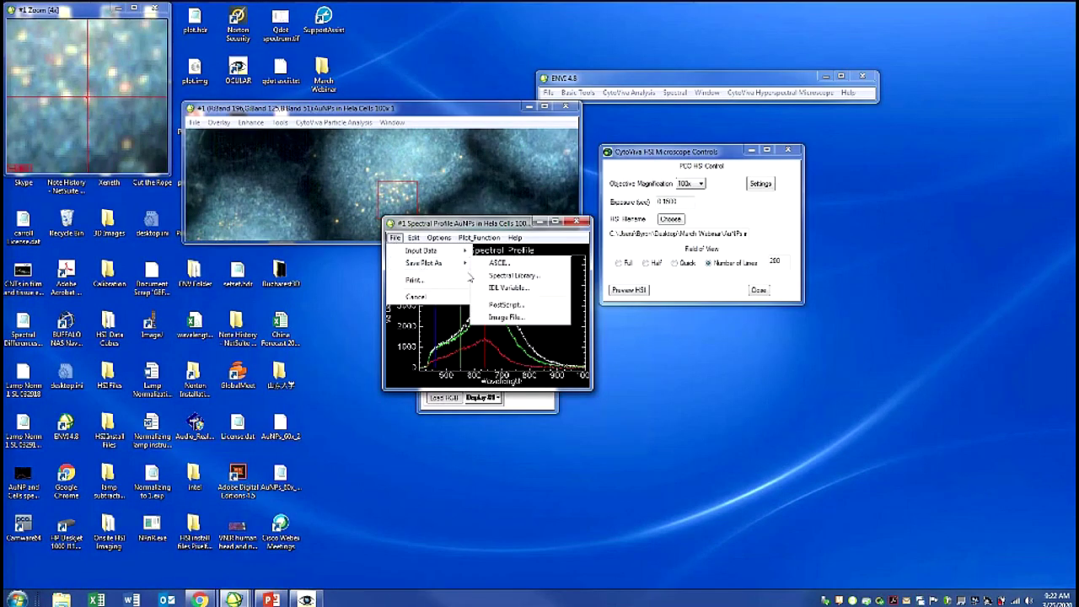
{"action": "left_click", "coordinate": [351, 267]}
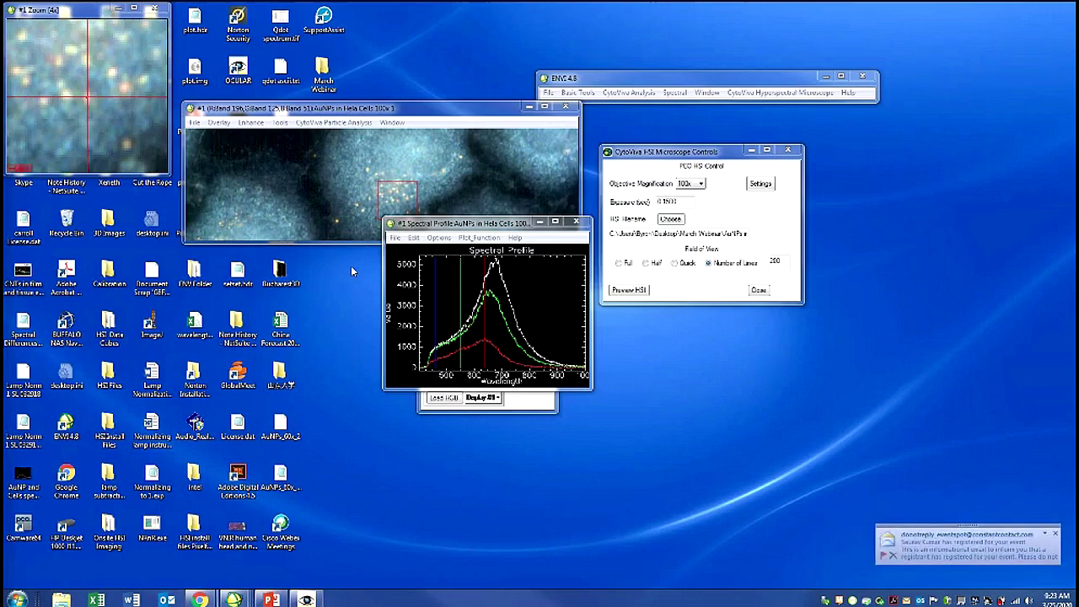
{"action": "left_click", "coordinate": [309, 124]}
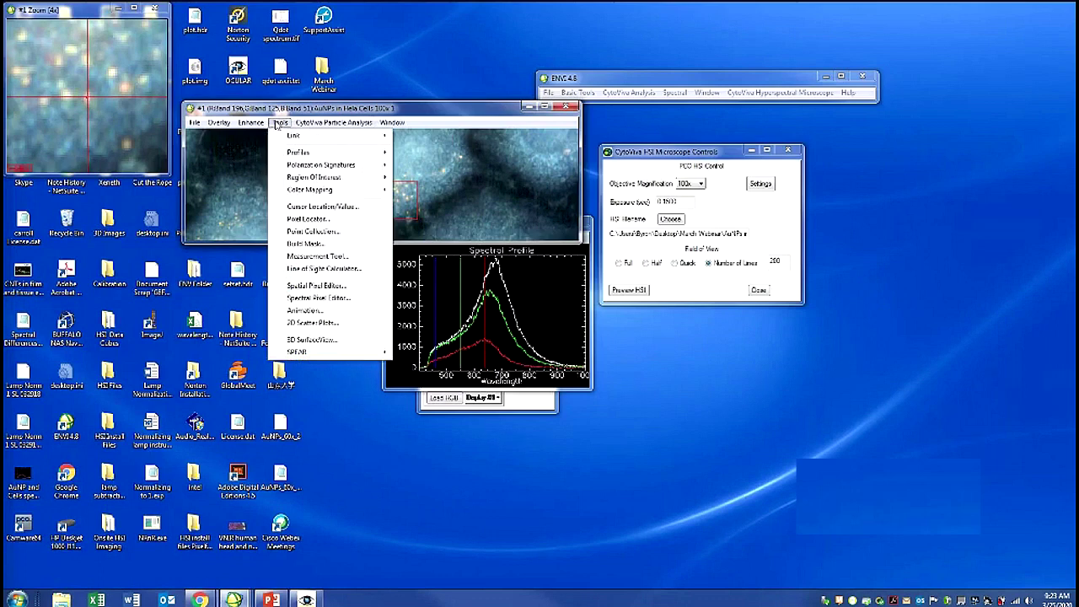
{"action": "left_click", "coordinate": [628, 93]}
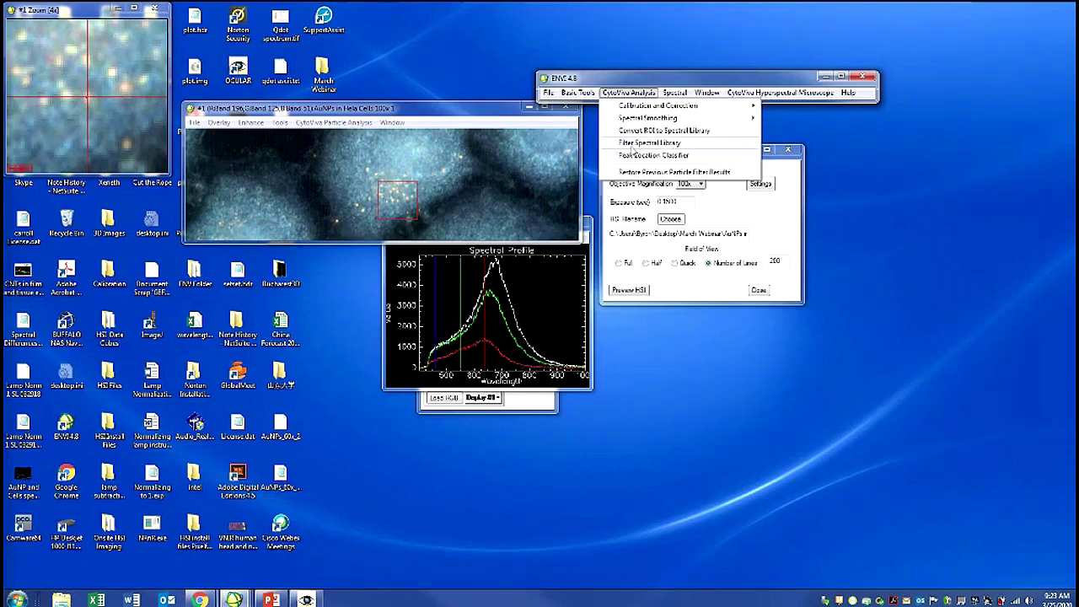
{"action": "left_click", "coordinate": [864, 142]}
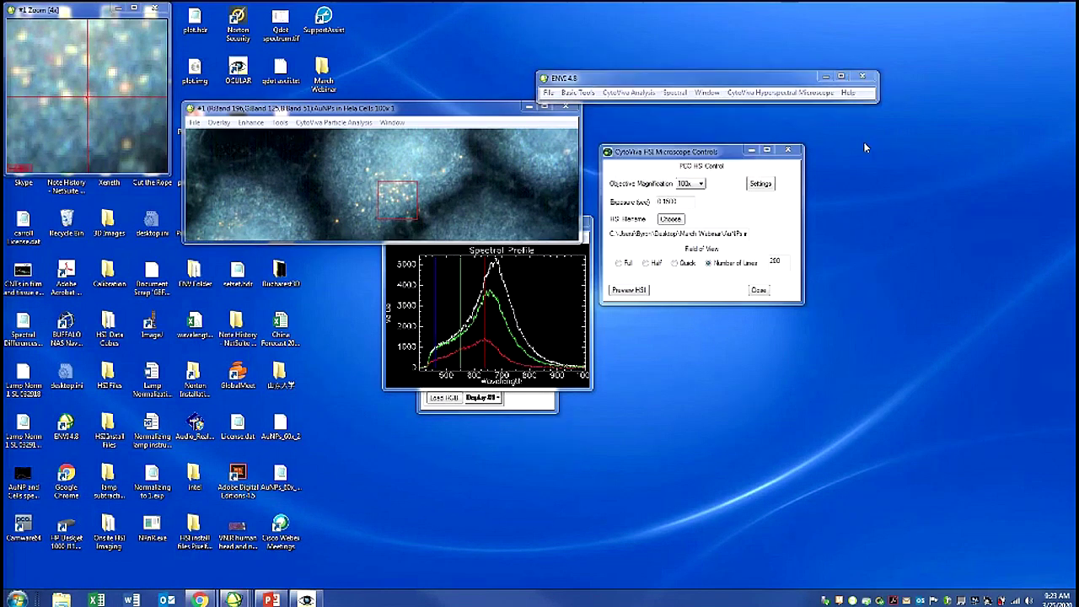
Step: Open the image file AuNPs in Hela Cells 100x Full Image from the March Webinar folder
{"action": "left_click", "coordinate": [548, 93]}
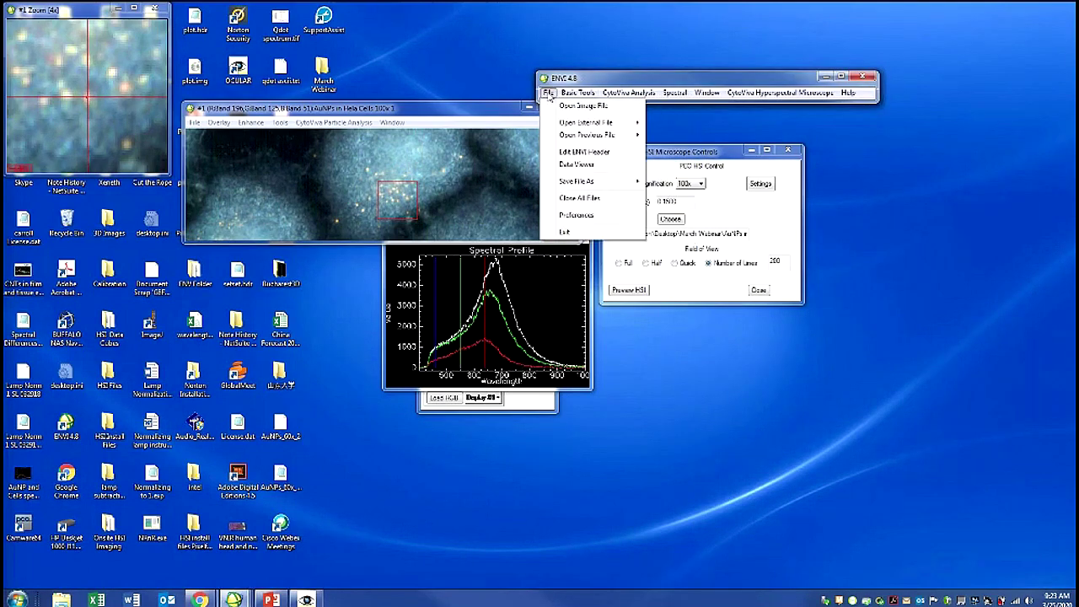
{"action": "left_click", "coordinate": [557, 105]}
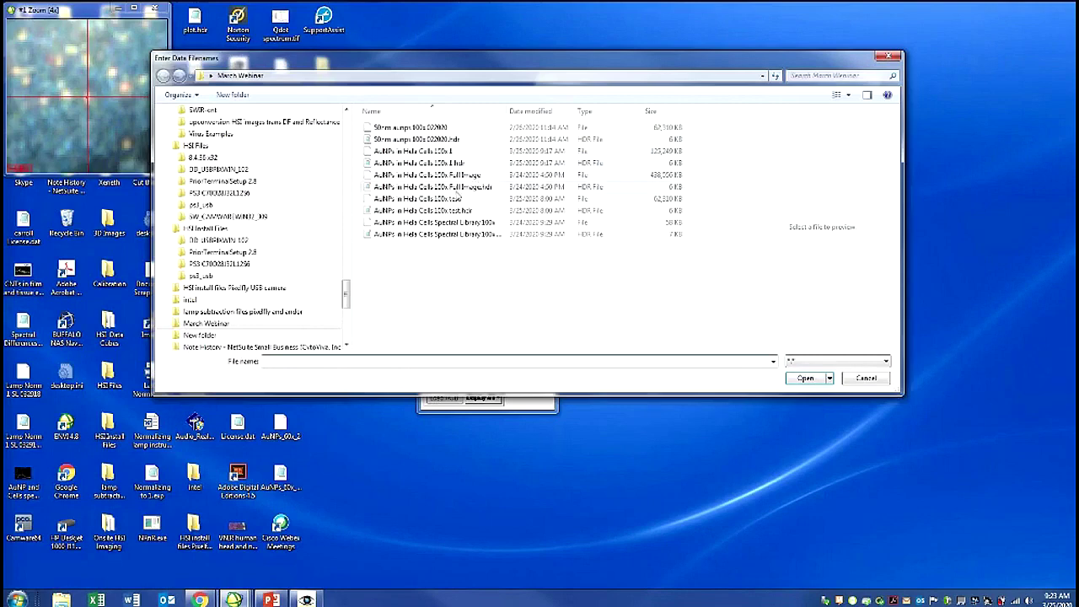
{"action": "double_click", "coordinate": [414, 174]}
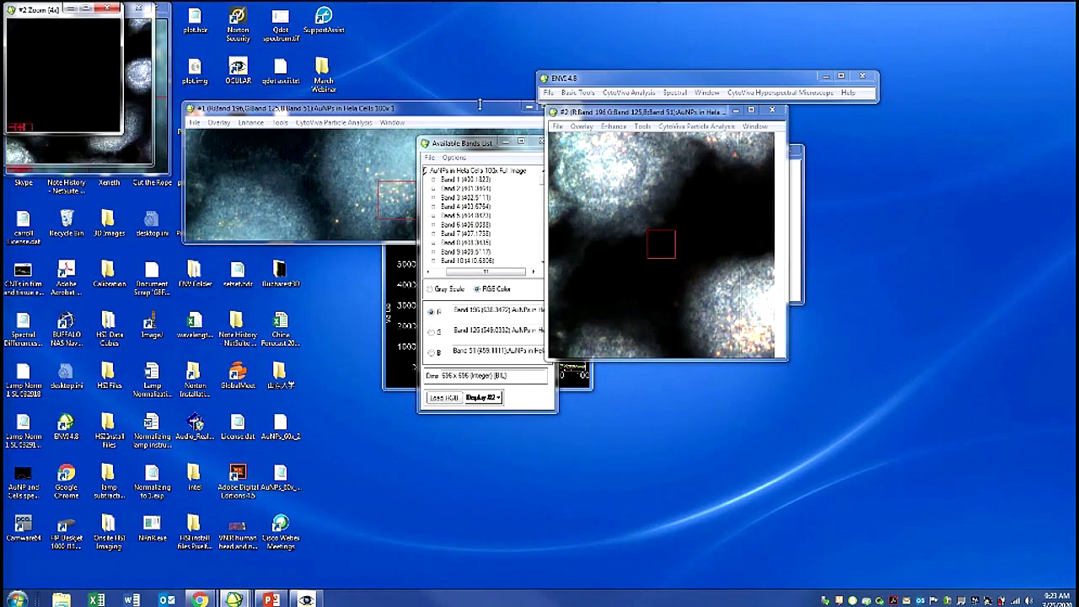
Step: Enlarge the full image's display window to show the whole field and apply a Square Root stretch to the image
{"action": "left_click", "coordinate": [441, 124]}
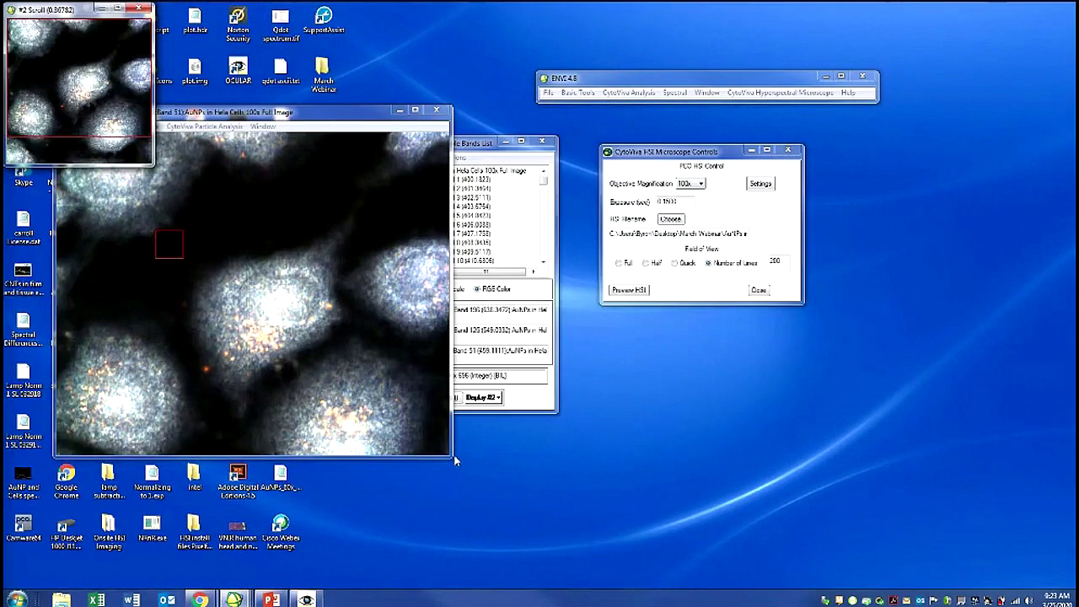
{"action": "left_click_drag", "start_coordinate": [452, 458], "coordinate": [659, 527]}
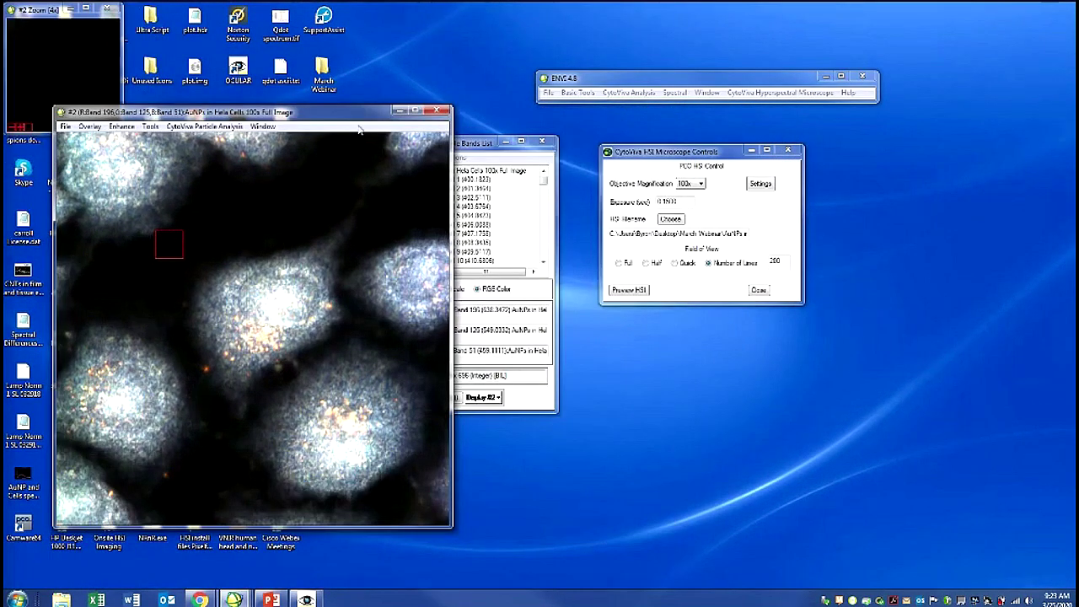
{"action": "left_click_drag", "start_coordinate": [360, 112], "coordinate": [394, 93]}
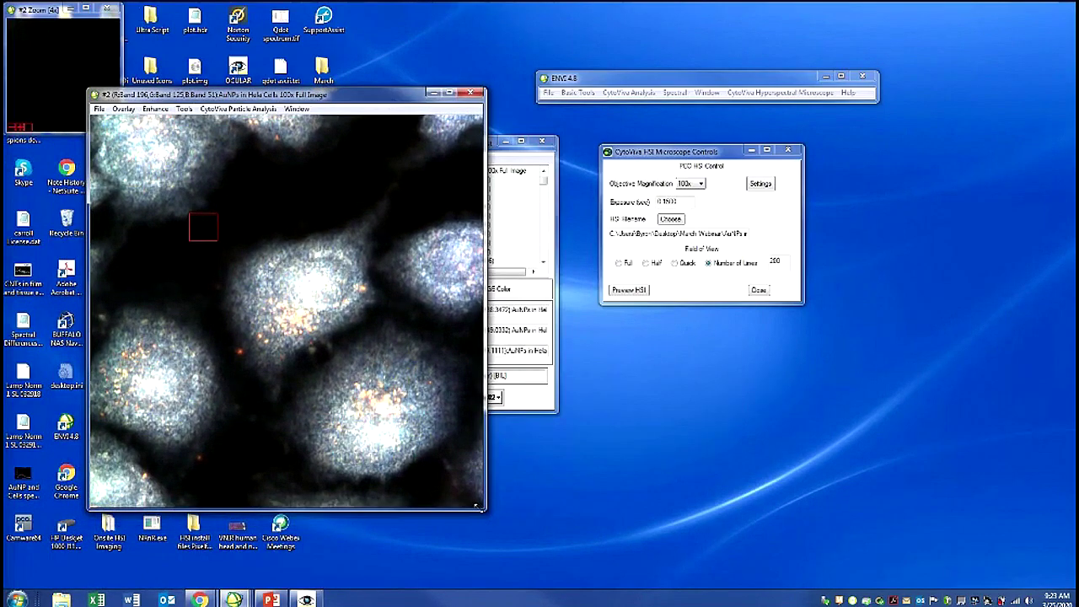
{"action": "left_click_drag", "start_coordinate": [484, 508], "coordinate": [601, 546]}
{"action": "left_click", "coordinate": [155, 110]}
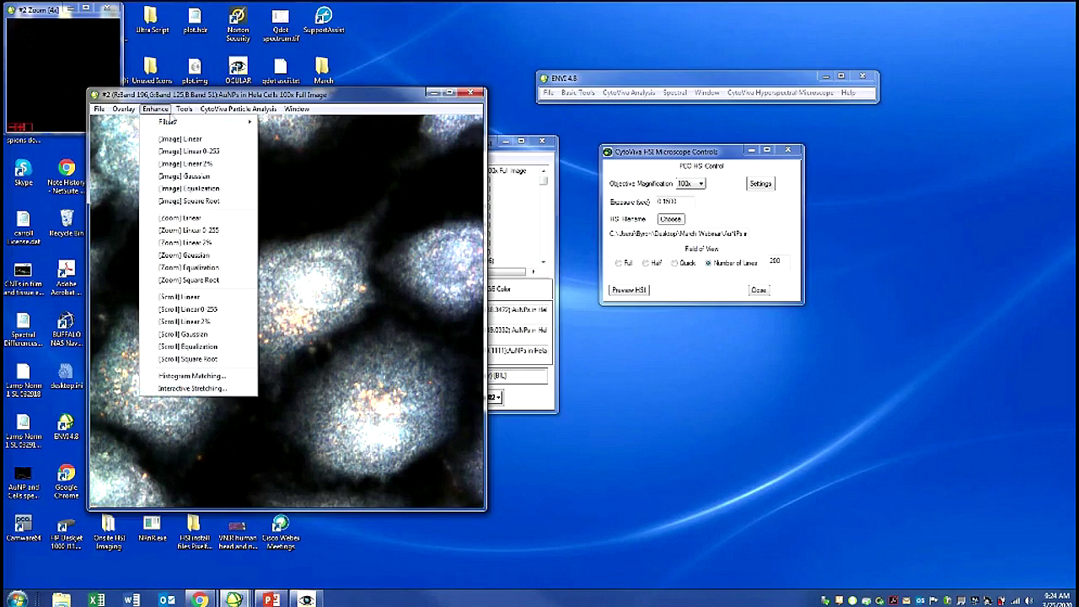
{"action": "left_click", "coordinate": [185, 201]}
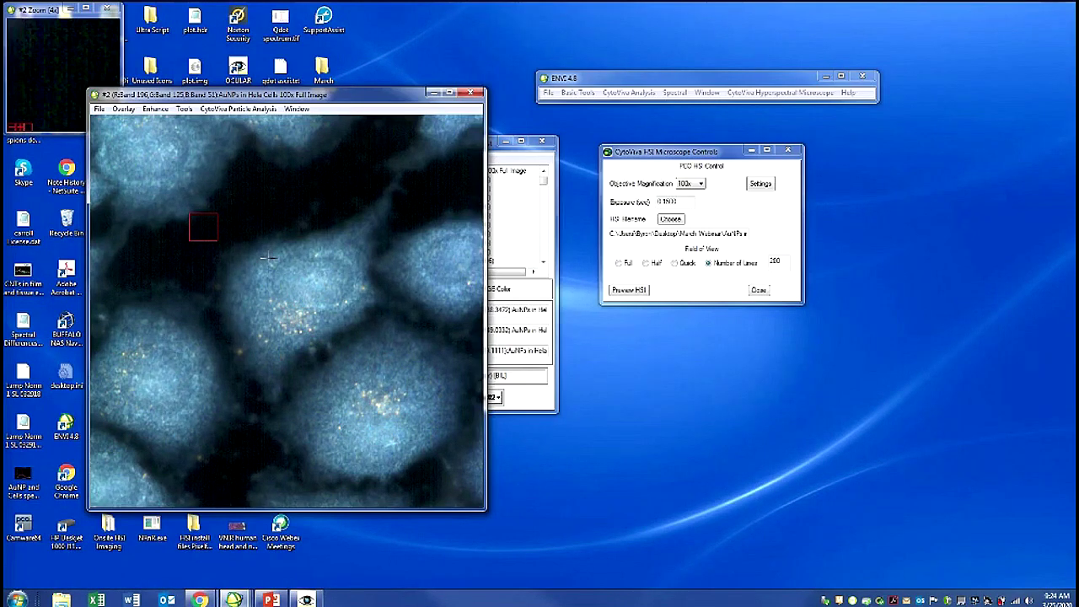
Step: Start the Spectral Angle Mapper with AuNPs in Hela Cells 100x Full Image as the classification input file
{"action": "left_click", "coordinate": [675, 95]}
{"action": "mouse_move", "coordinate": [723, 134]}
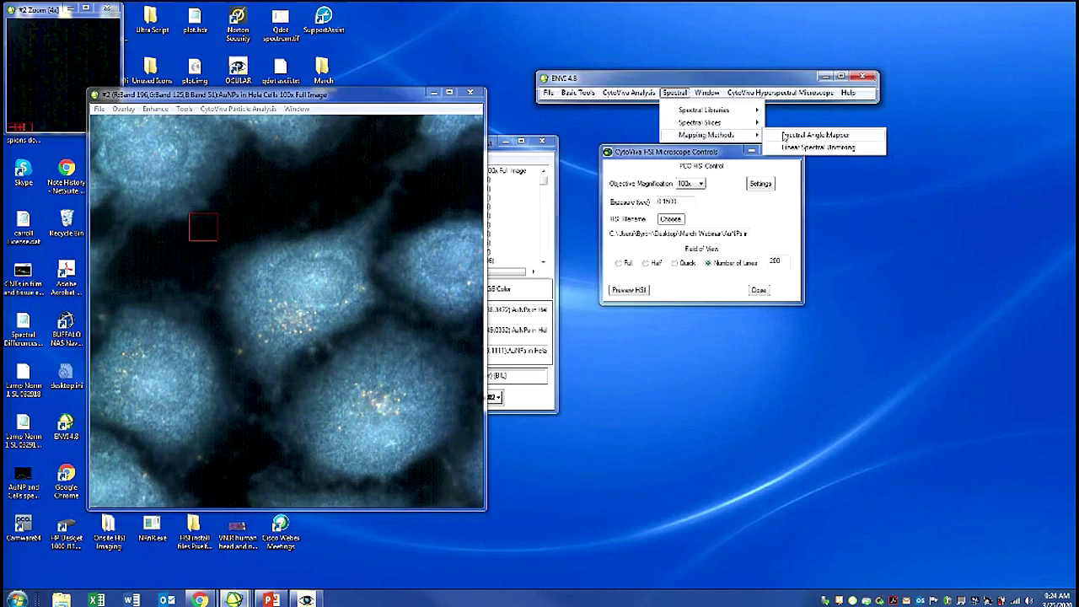
{"action": "left_click", "coordinate": [784, 136]}
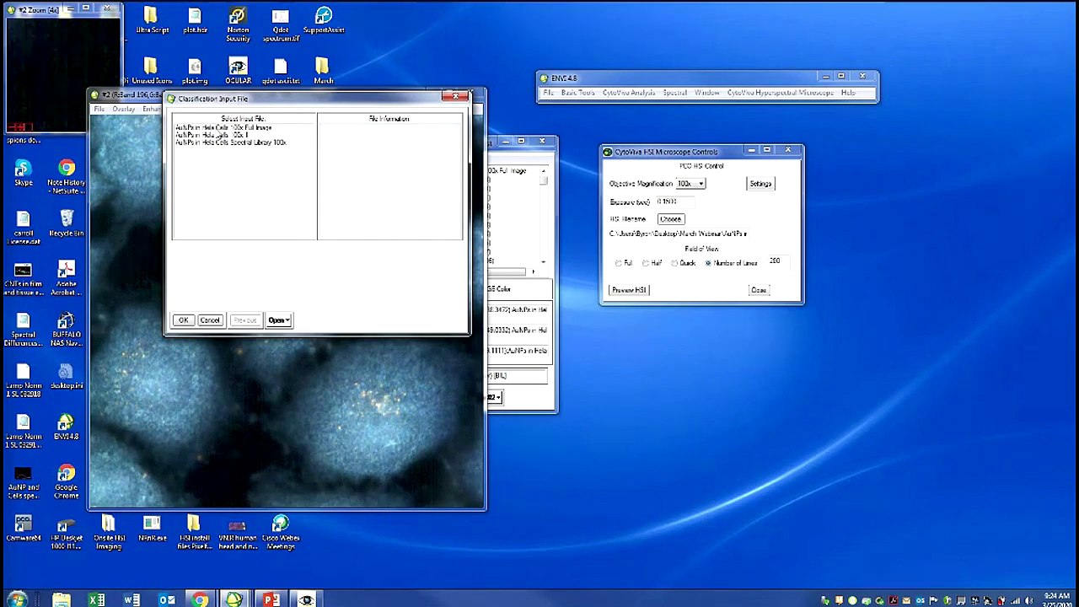
{"action": "left_click", "coordinate": [216, 129]}
{"action": "left_click", "coordinate": [185, 320]}
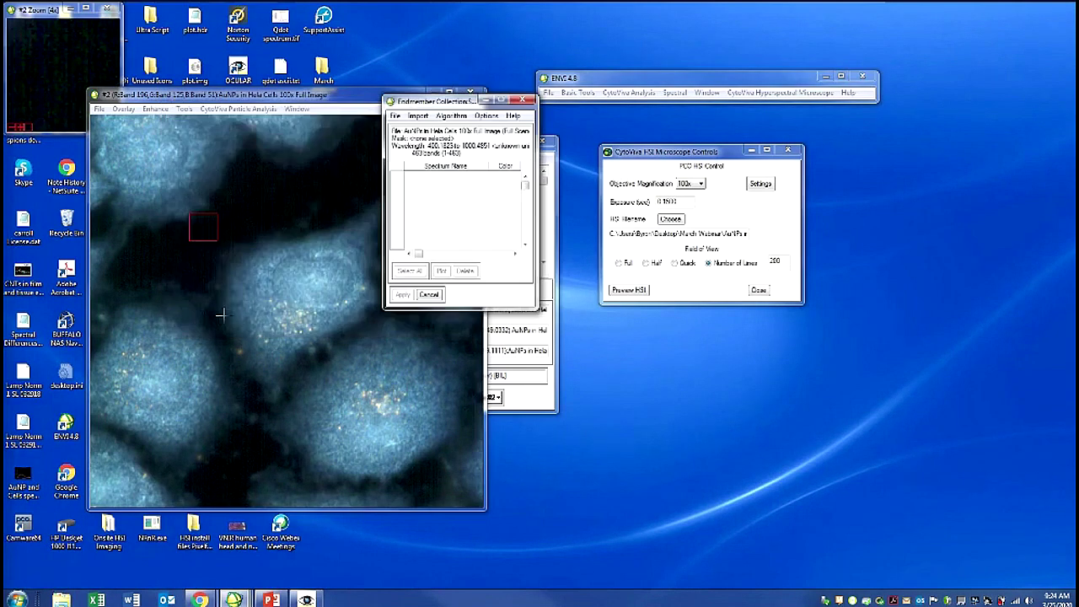
Step: Import all spectra from the spectral library AuNPs in Hela Cells Spectral Library 100x as endmembers
{"action": "left_click", "coordinate": [418, 116]}
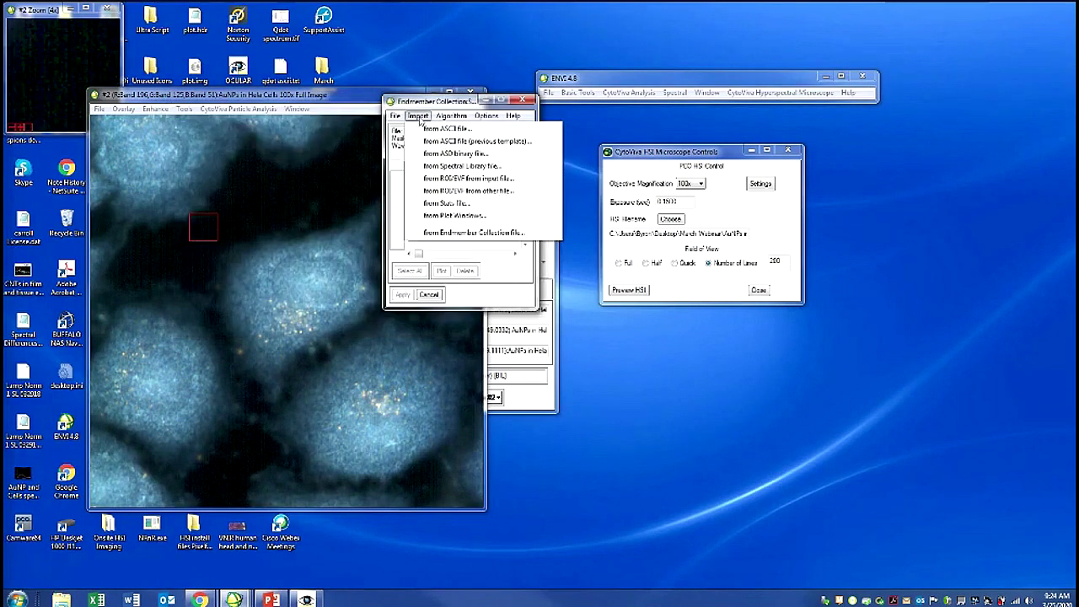
{"action": "left_click", "coordinate": [461, 165]}
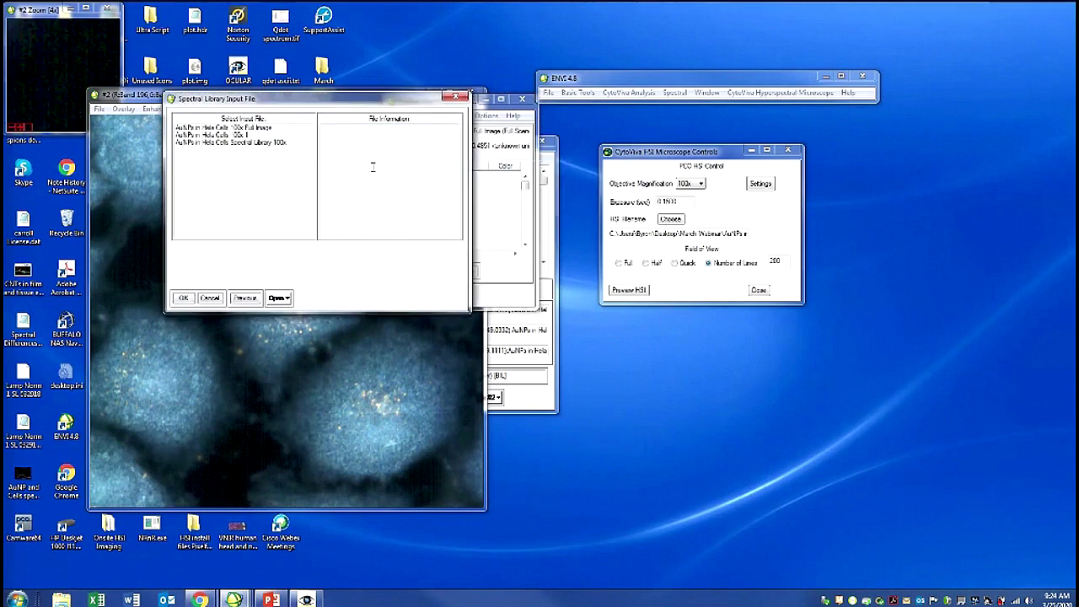
{"action": "left_click", "coordinate": [218, 145]}
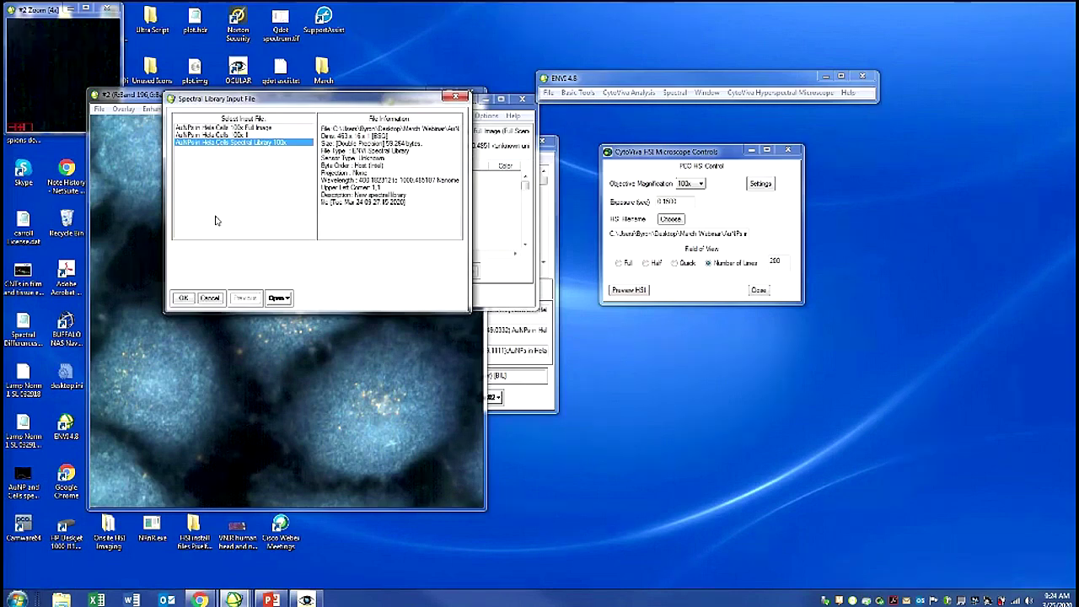
{"action": "left_click", "coordinate": [183, 298]}
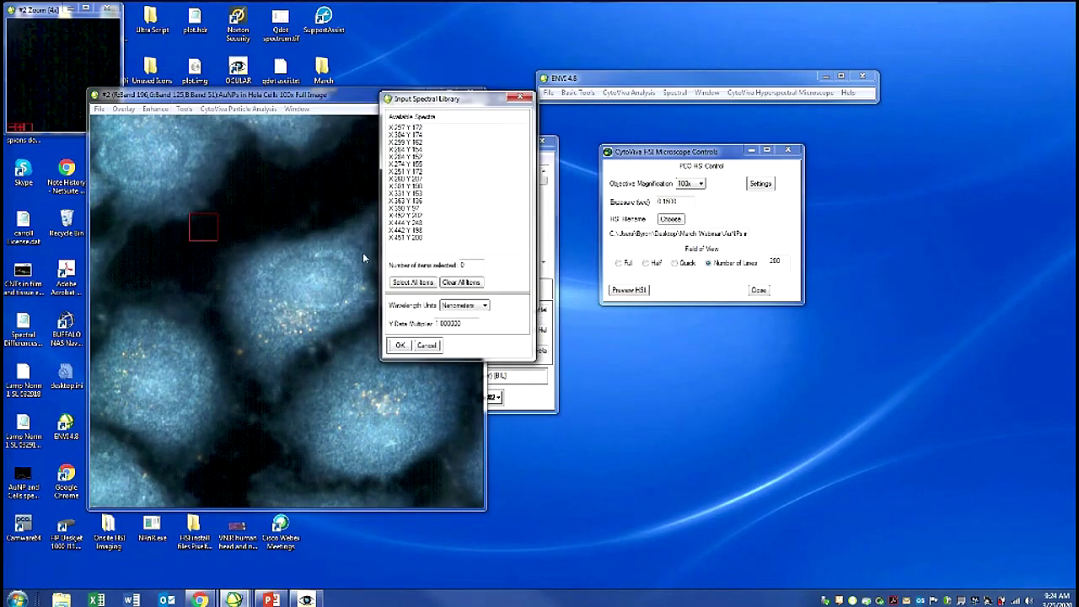
{"action": "left_click", "coordinate": [397, 284]}
{"action": "left_click", "coordinate": [400, 345]}
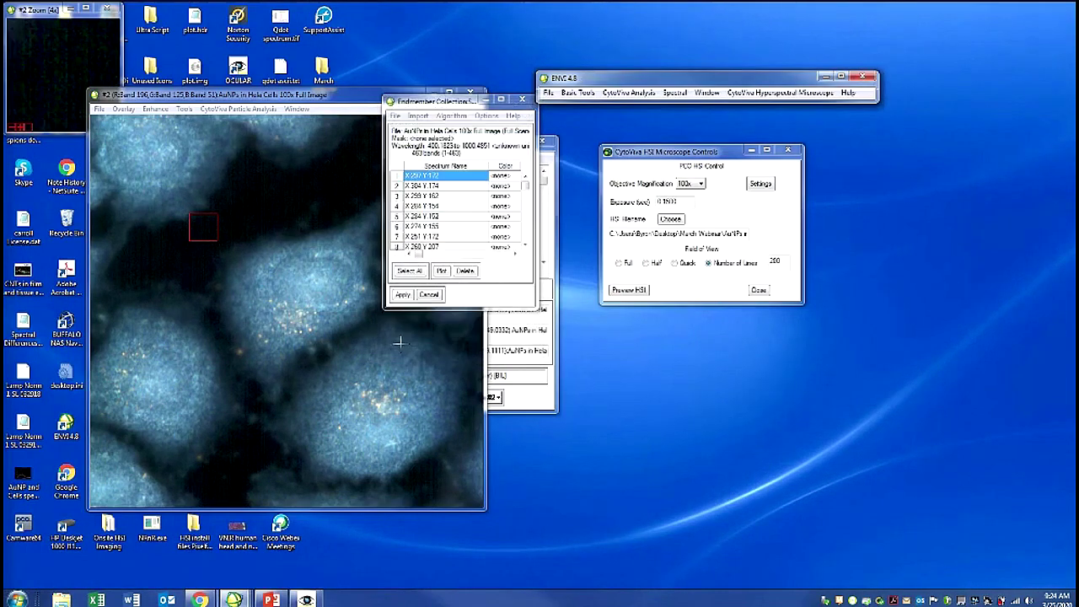
Step: Run the Spectral Angle Mapper on all endmembers with the result output to memory and no rule images
{"action": "left_click", "coordinate": [410, 272]}
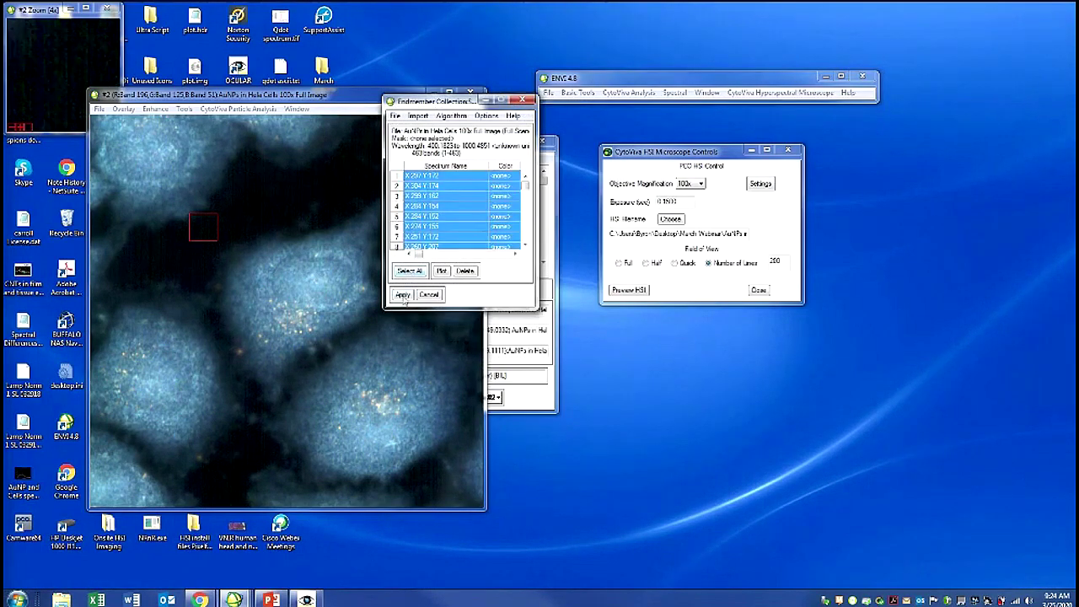
{"action": "left_click", "coordinate": [403, 294]}
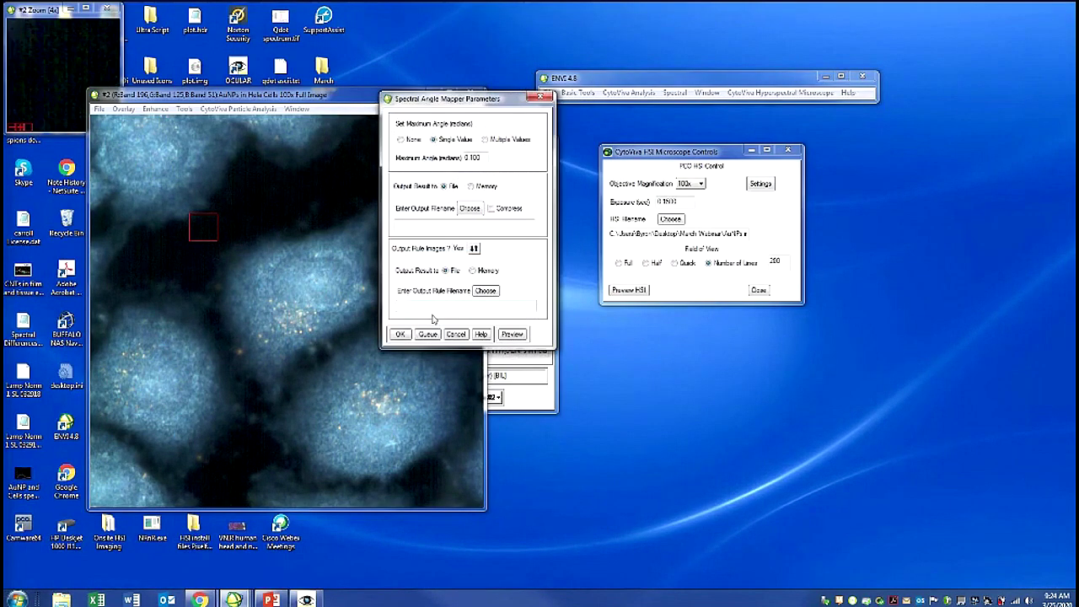
{"action": "left_click", "coordinate": [478, 191]}
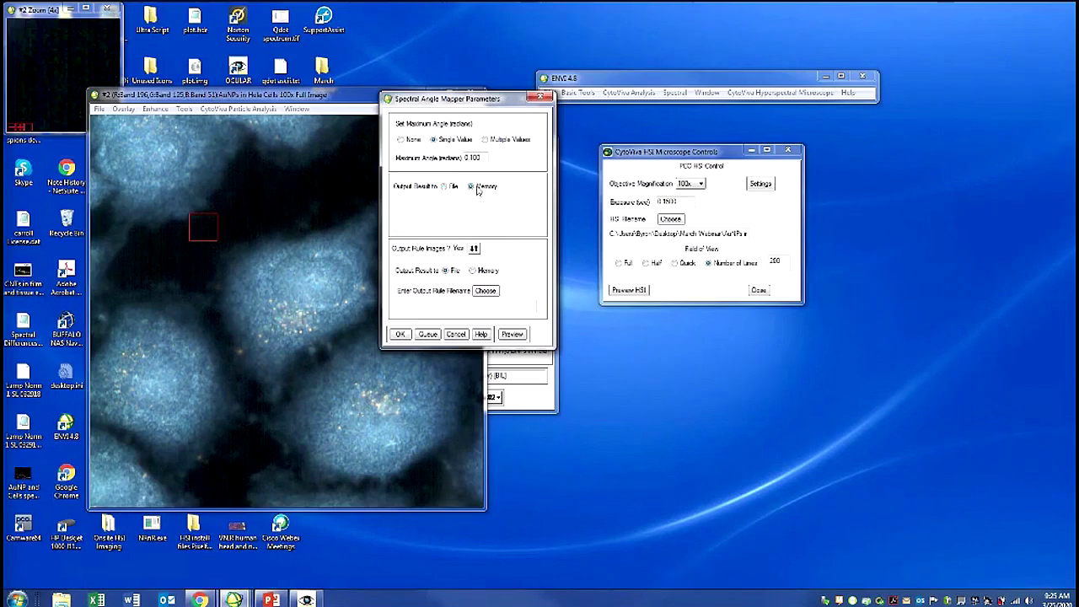
{"action": "left_click", "coordinate": [475, 249]}
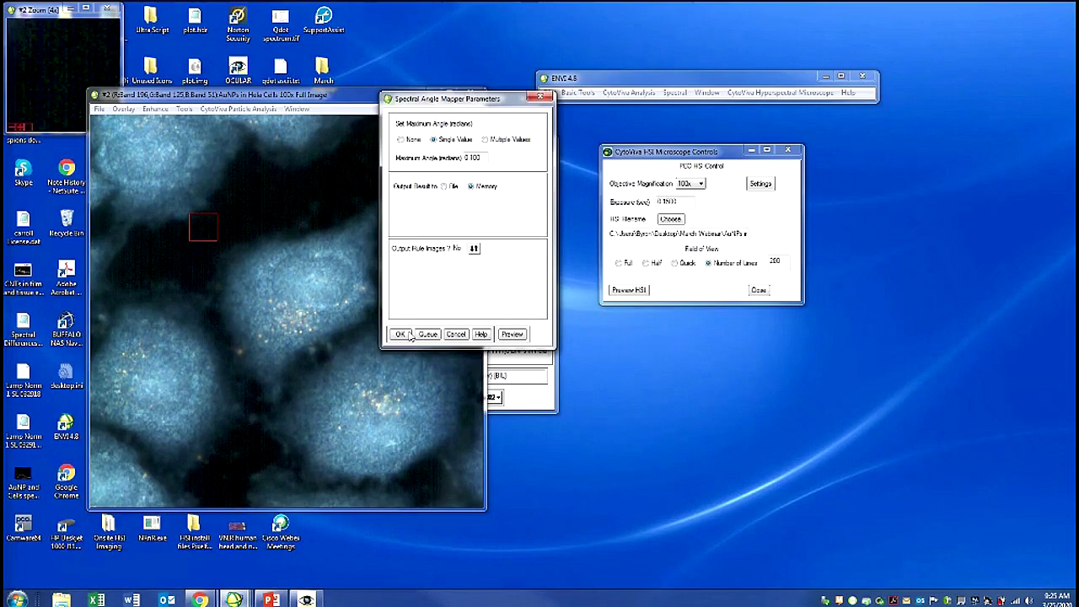
{"action": "left_click", "coordinate": [402, 333]}
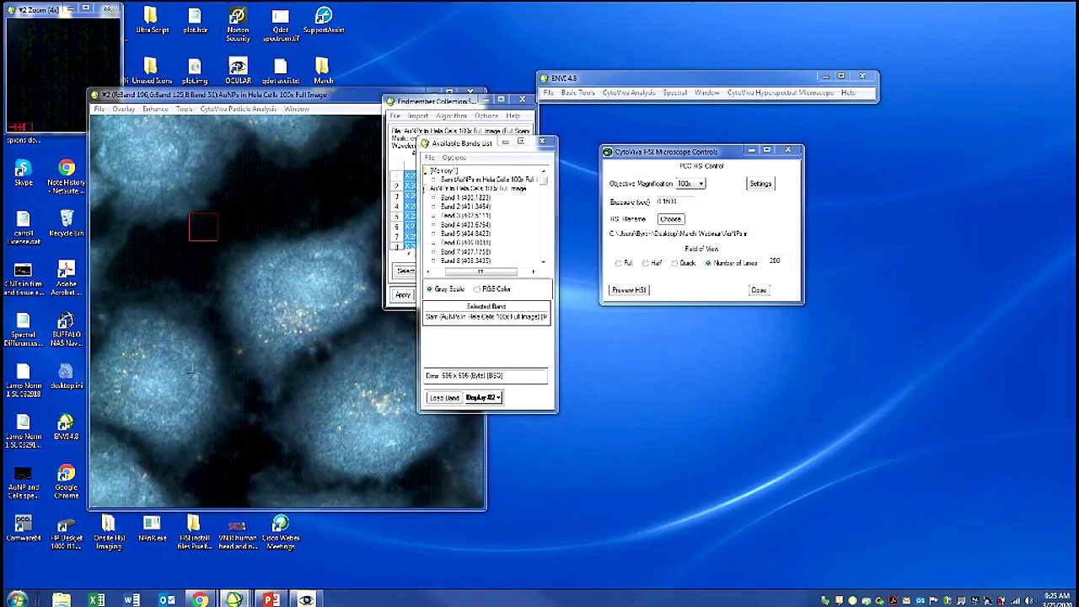
Step: Overlay the in-memory Spectral Angle Mapper classification on the full image, with all classes on except Unclassified, keeping the class tool clear of the image
{"action": "left_click", "coordinate": [133, 114]}
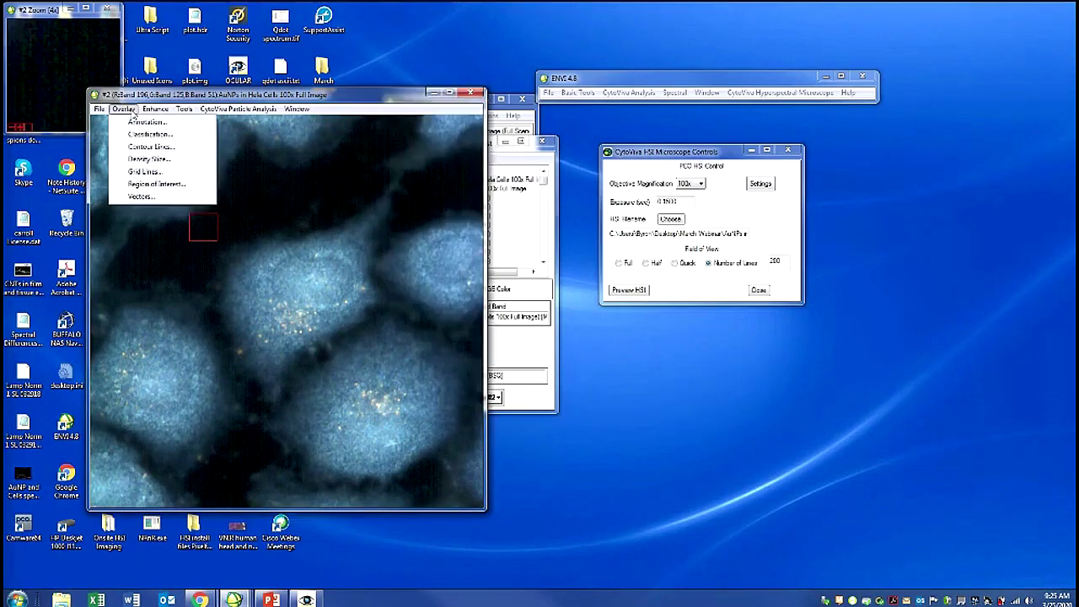
{"action": "left_click", "coordinate": [145, 135]}
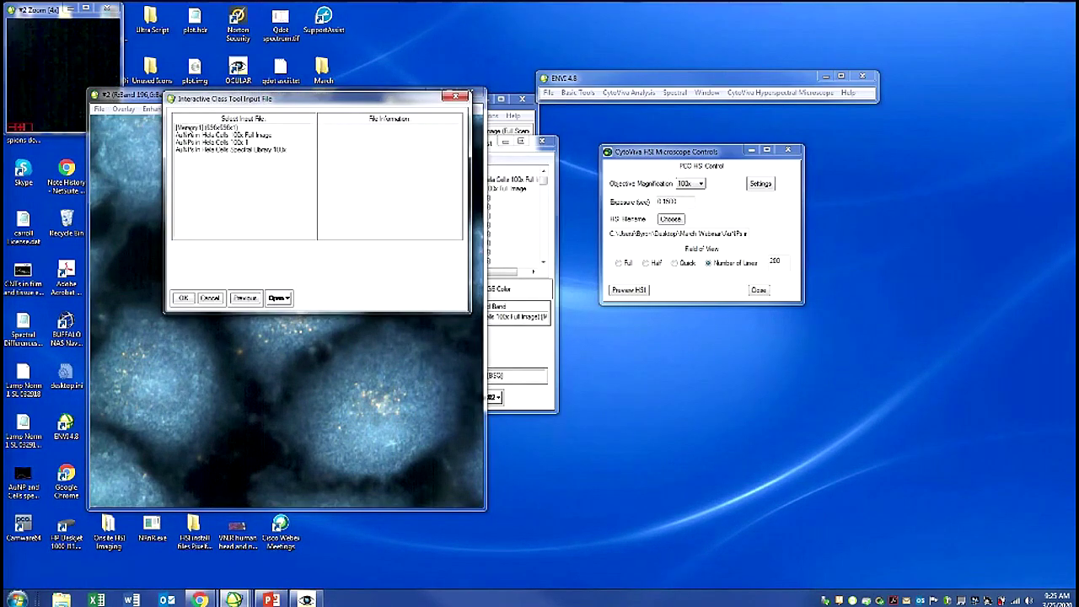
{"action": "left_click", "coordinate": [189, 127]}
{"action": "left_click", "coordinate": [183, 297]}
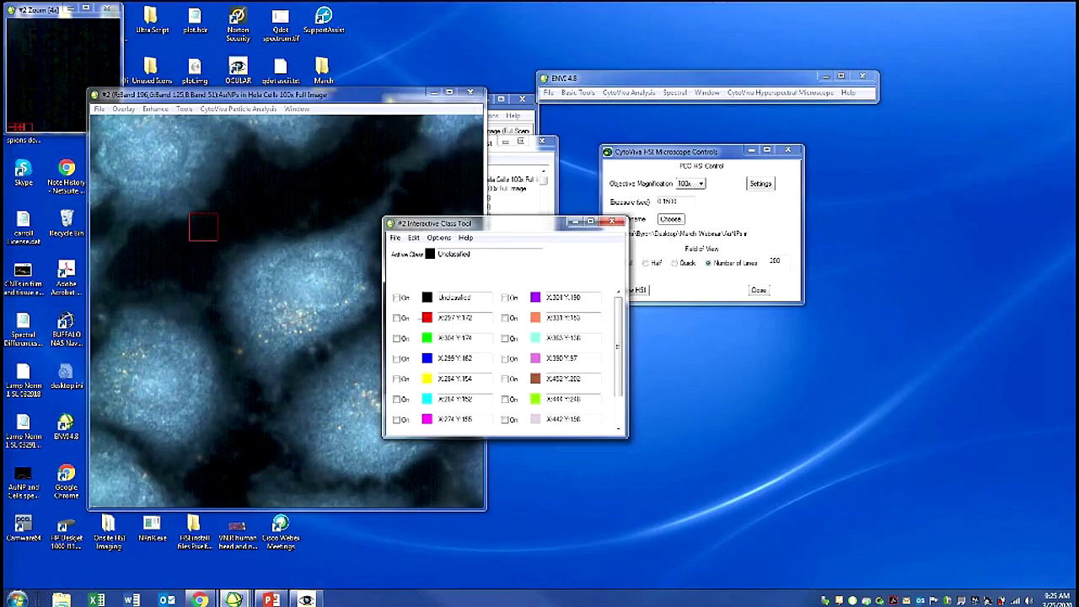
{"action": "left_click_drag", "start_coordinate": [525, 228], "coordinate": [777, 165]}
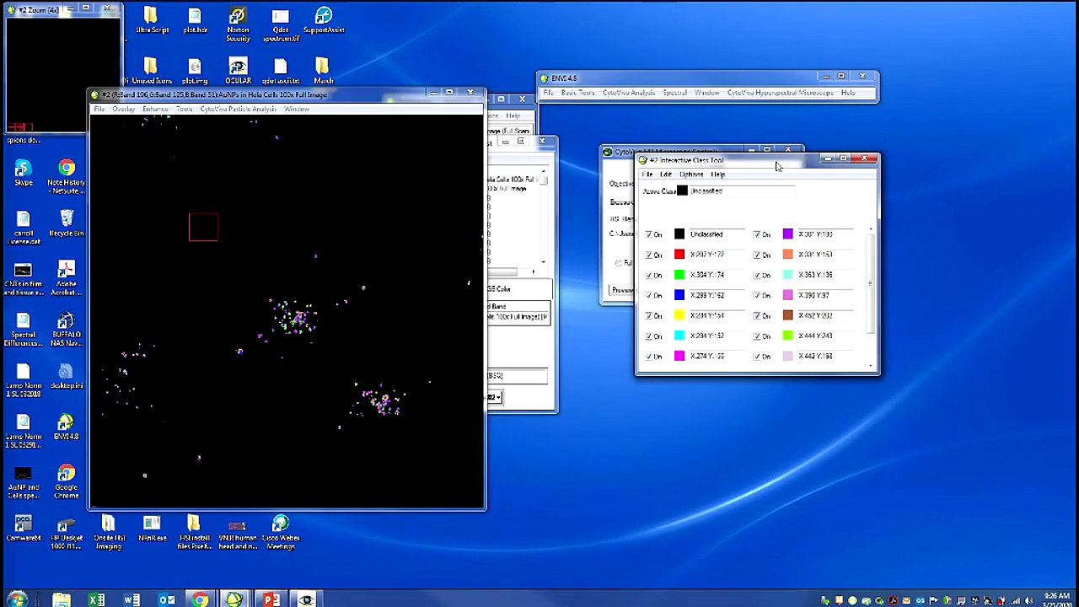
{"action": "left_click", "coordinate": [651, 235]}
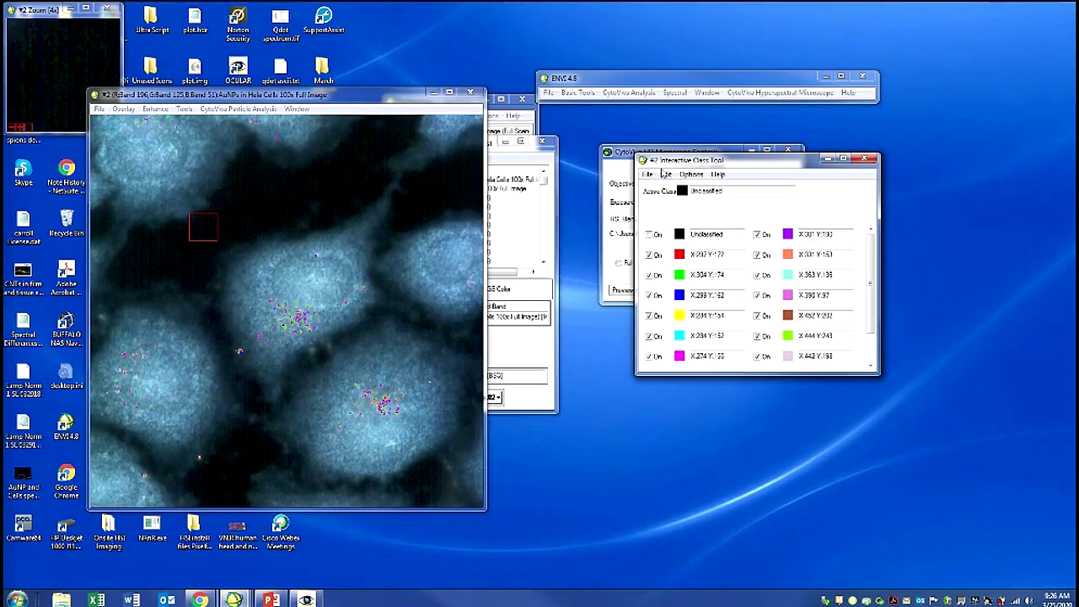
Step: Merge all the nanoparticle spectrum classes into the base class X:297 Y:172, leaving out Unclassified
{"action": "left_click", "coordinate": [691, 173]}
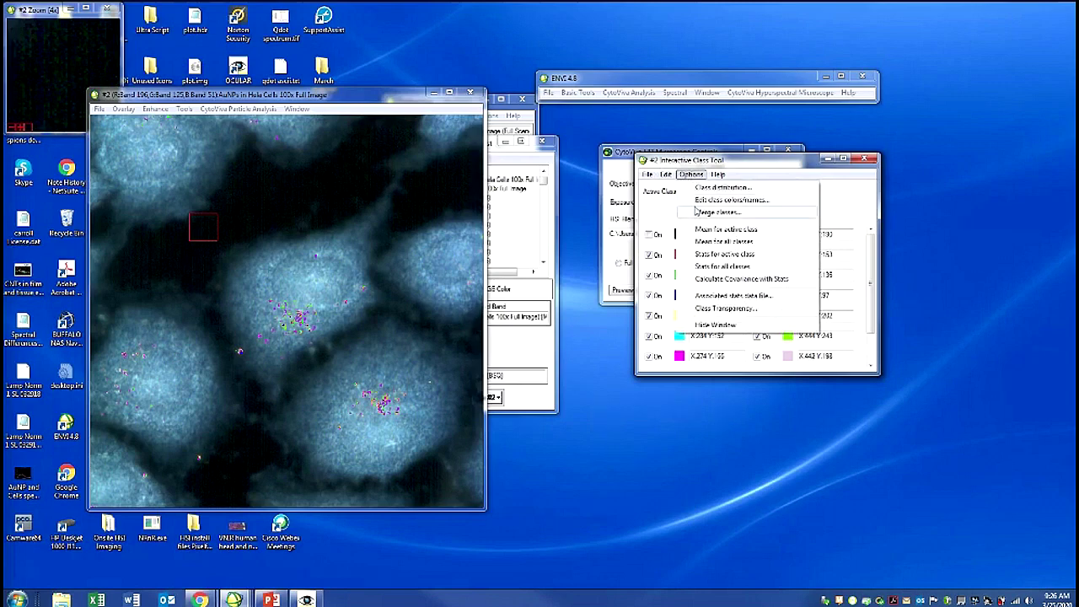
{"action": "left_click", "coordinate": [709, 211]}
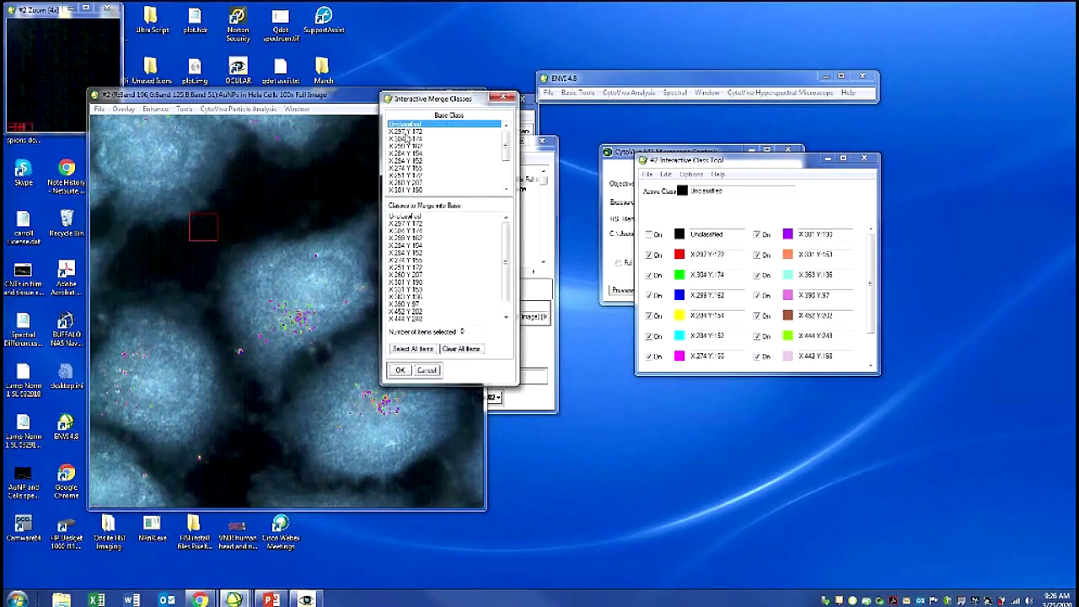
{"action": "left_click", "coordinate": [409, 132]}
{"action": "left_click", "coordinate": [412, 224]}
{"action": "left_click_drag", "start_coordinate": [412, 223], "coordinate": [415, 323]}
{"action": "left_click", "coordinate": [401, 370]}
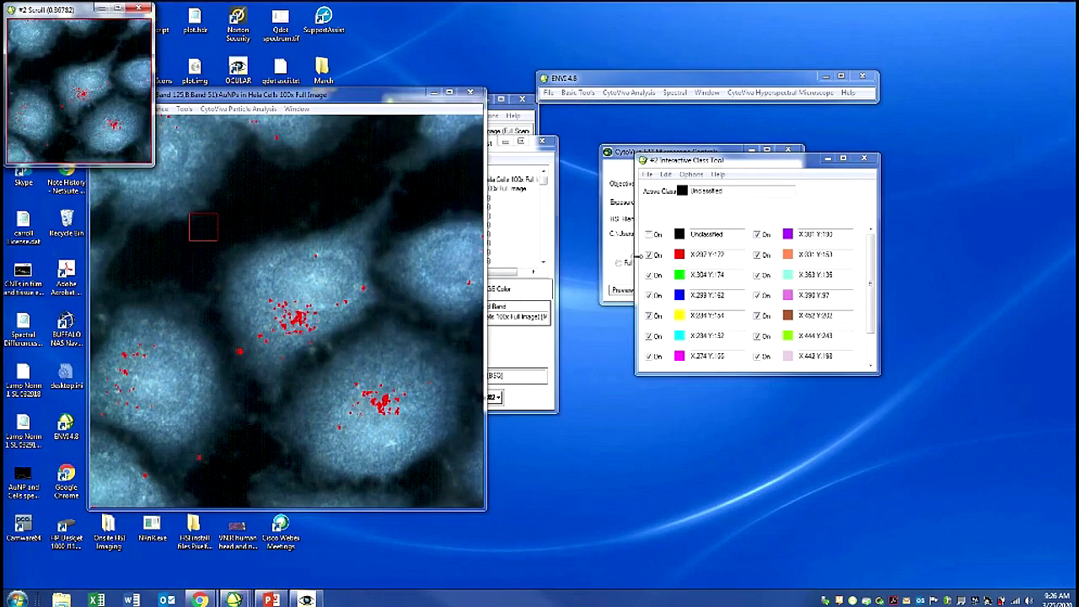
Step: Toggle the merged red class off and on to compare the mapped pixels with the nanoparticles in the image
{"action": "left_click", "coordinate": [649, 257]}
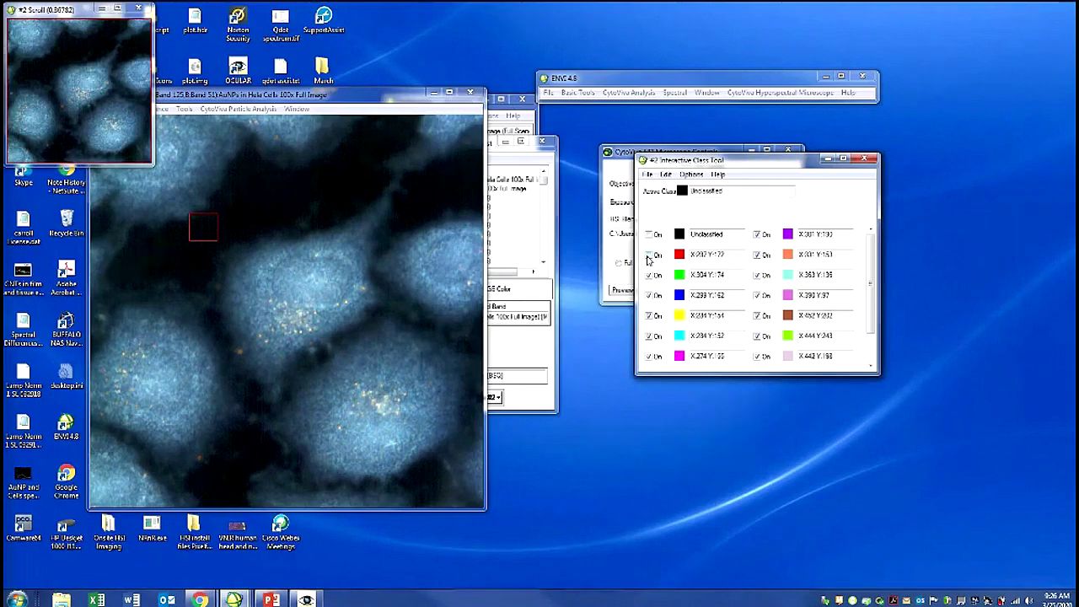
{"action": "left_click", "coordinate": [648, 256]}
{"action": "left_click", "coordinate": [649, 255]}
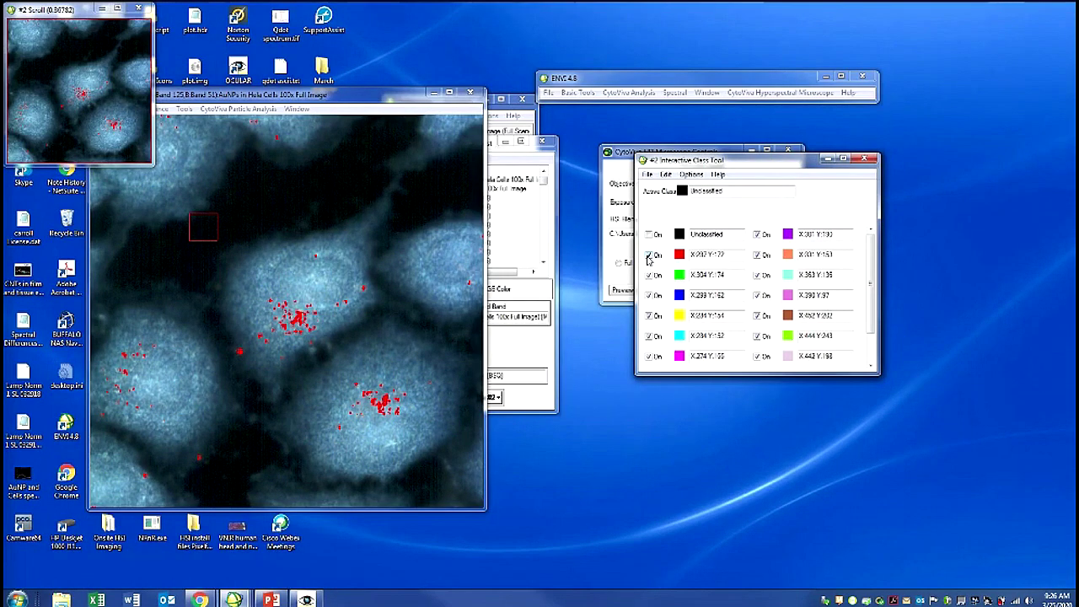
{"action": "left_click", "coordinate": [648, 255]}
{"action": "left_click", "coordinate": [648, 255]}
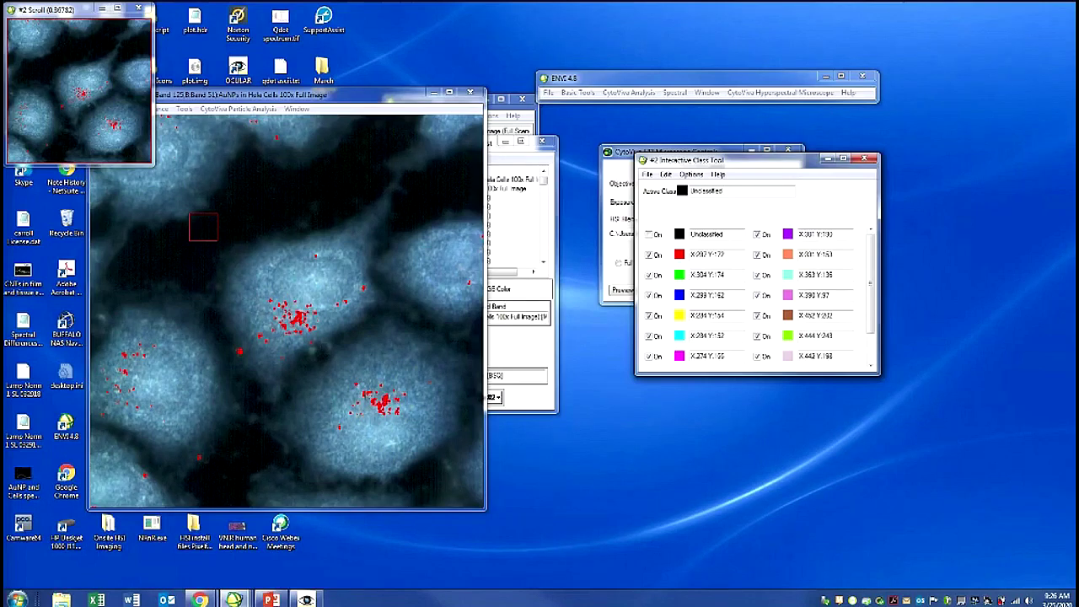
Step: Show the class distribution, shrink its window to the Unclassified and X:297 Y:172 rows, and place it beside the image
{"action": "left_click", "coordinate": [692, 174]}
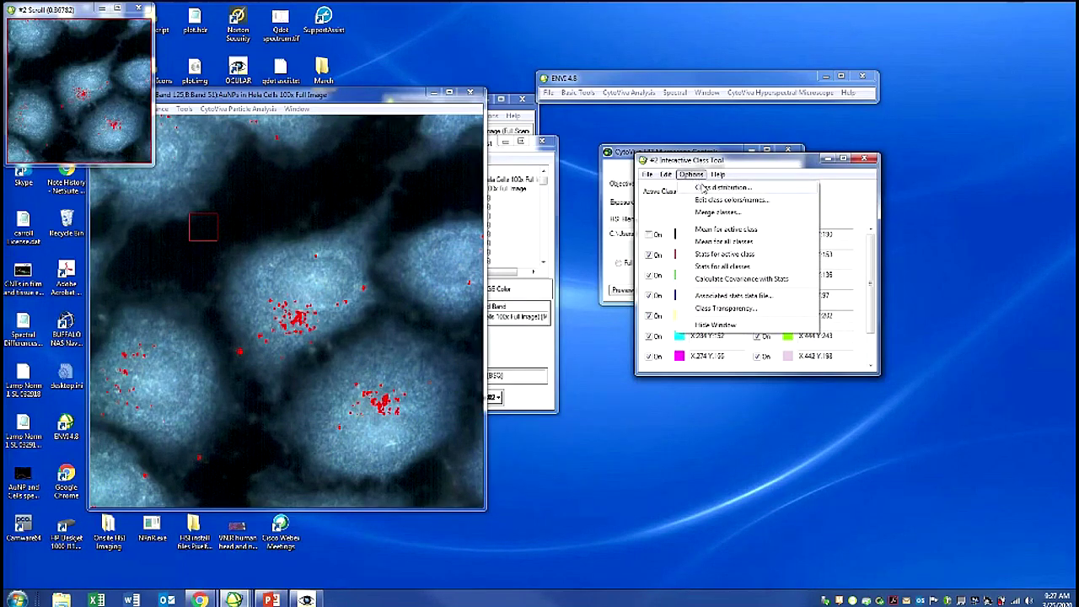
{"action": "left_click", "coordinate": [703, 187]}
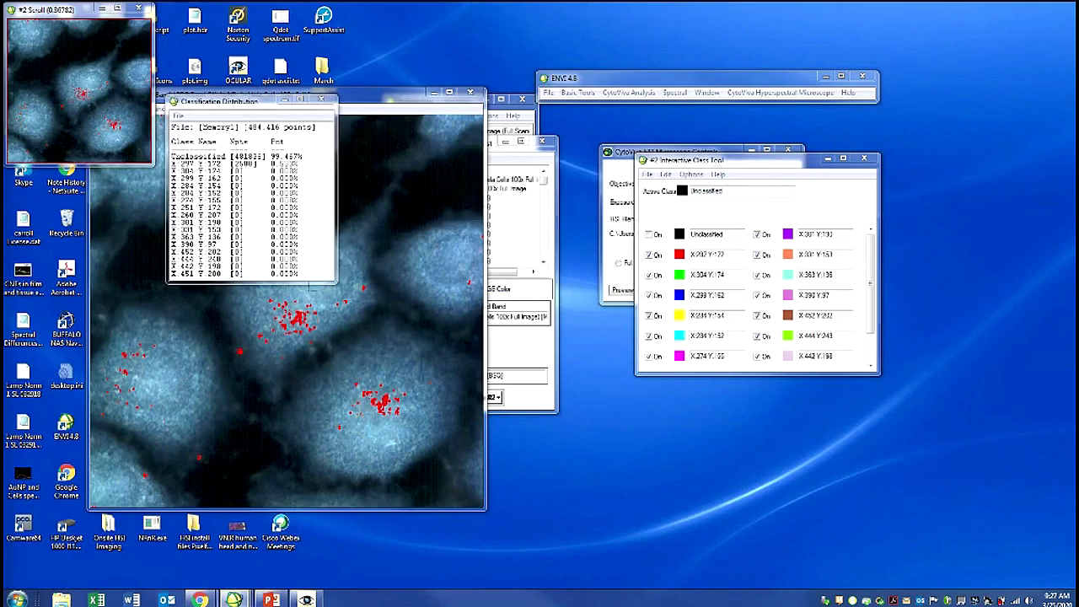
{"action": "left_click_drag", "start_coordinate": [310, 283], "coordinate": [304, 177]}
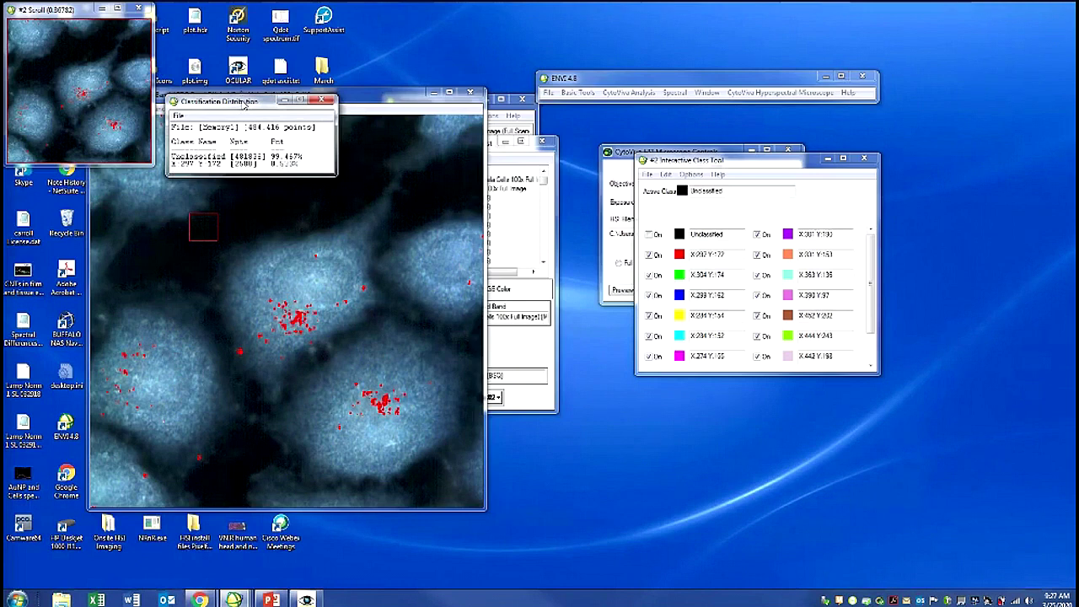
{"action": "left_click_drag", "start_coordinate": [245, 102], "coordinate": [568, 116]}
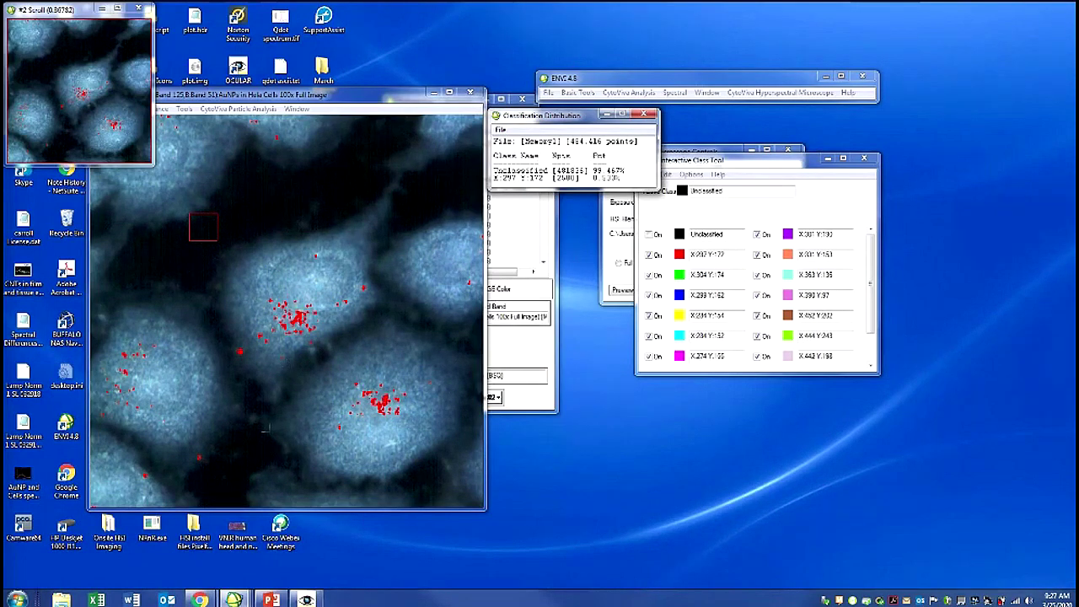
Step: Switch to the CytoViva webinar presentation in PowerPoint
{"action": "left_click", "coordinate": [271, 599]}
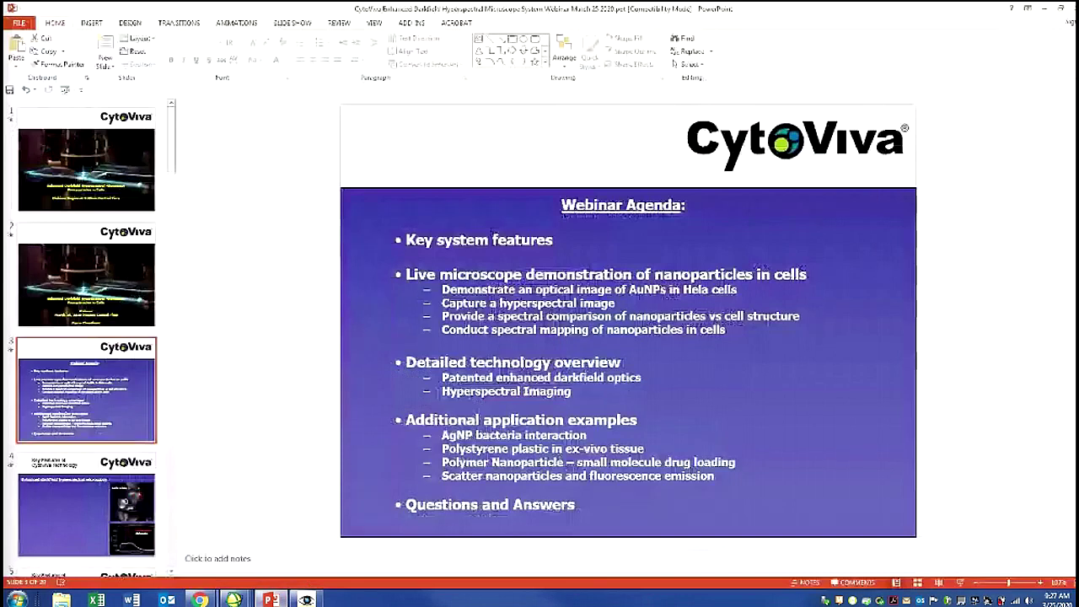